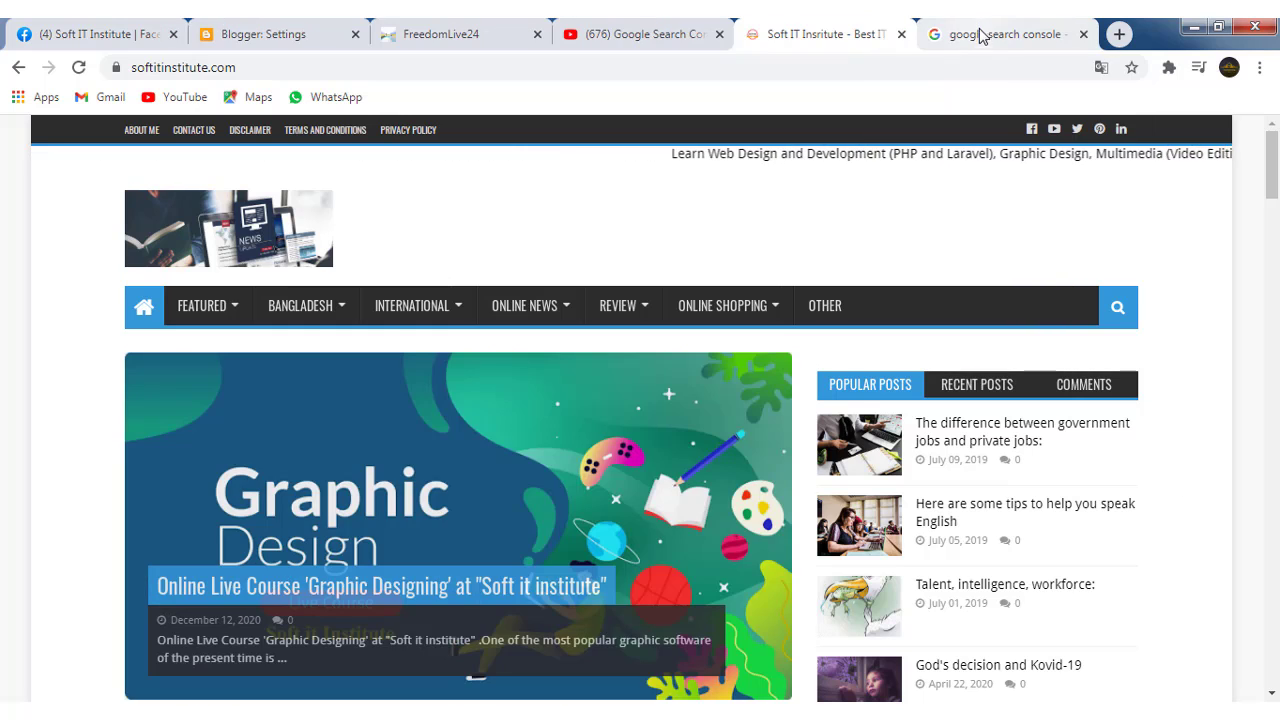
# Open the Google Search Console Tools result from the existing Google search and start Search Console from its about page.
pyautogui.click(977, 34)
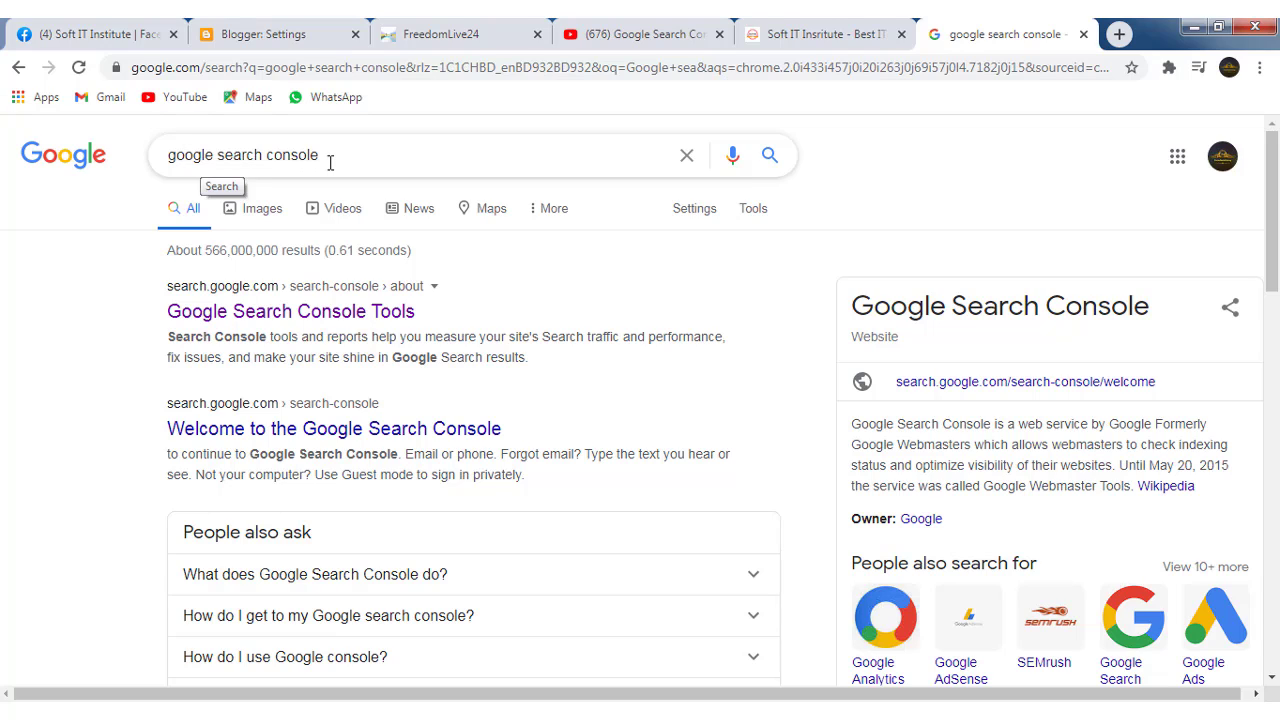
pyautogui.click(352, 318)
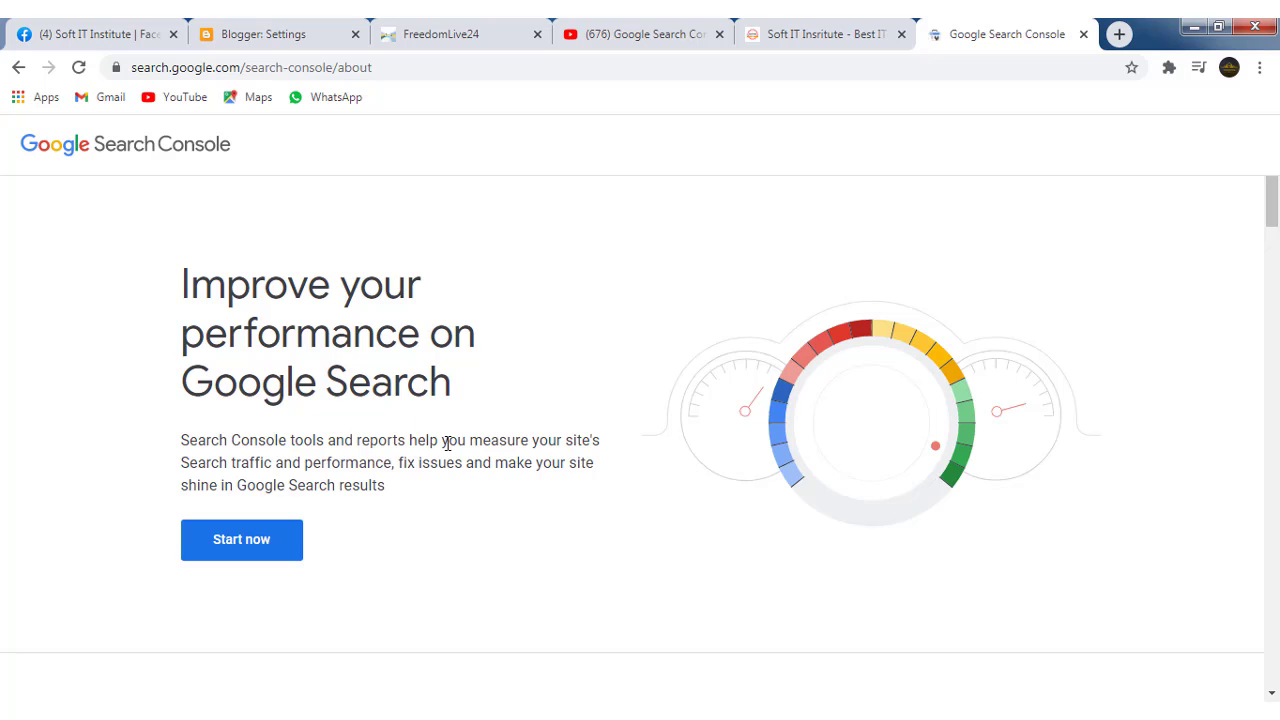
pyautogui.scroll(-15, 377, 445)
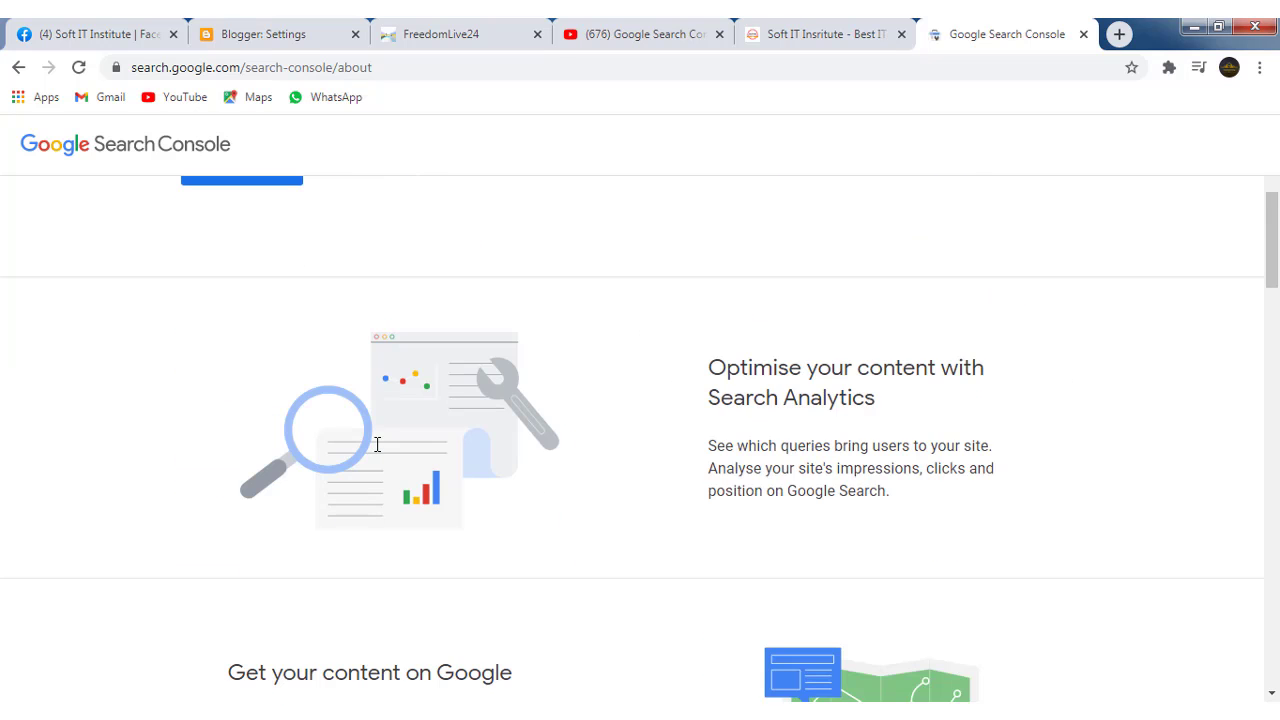
pyautogui.scroll(-10, 377, 452)
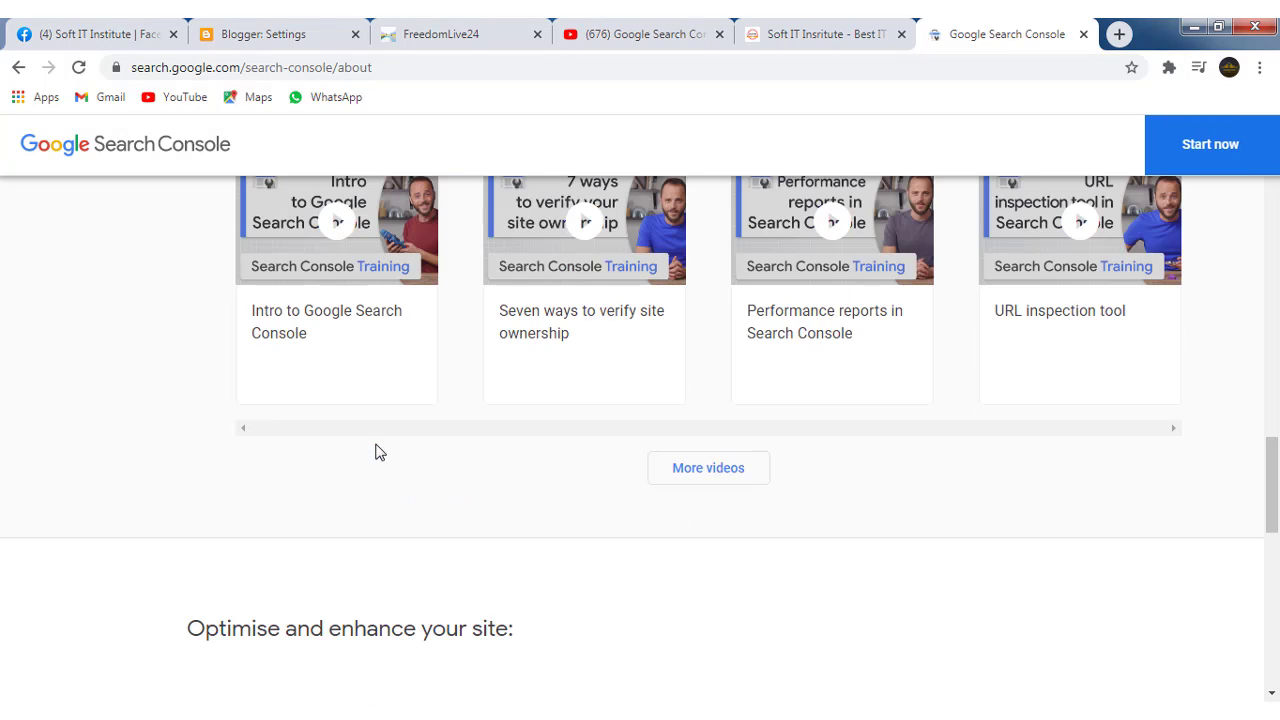
pyautogui.scroll(-5, 377, 452)
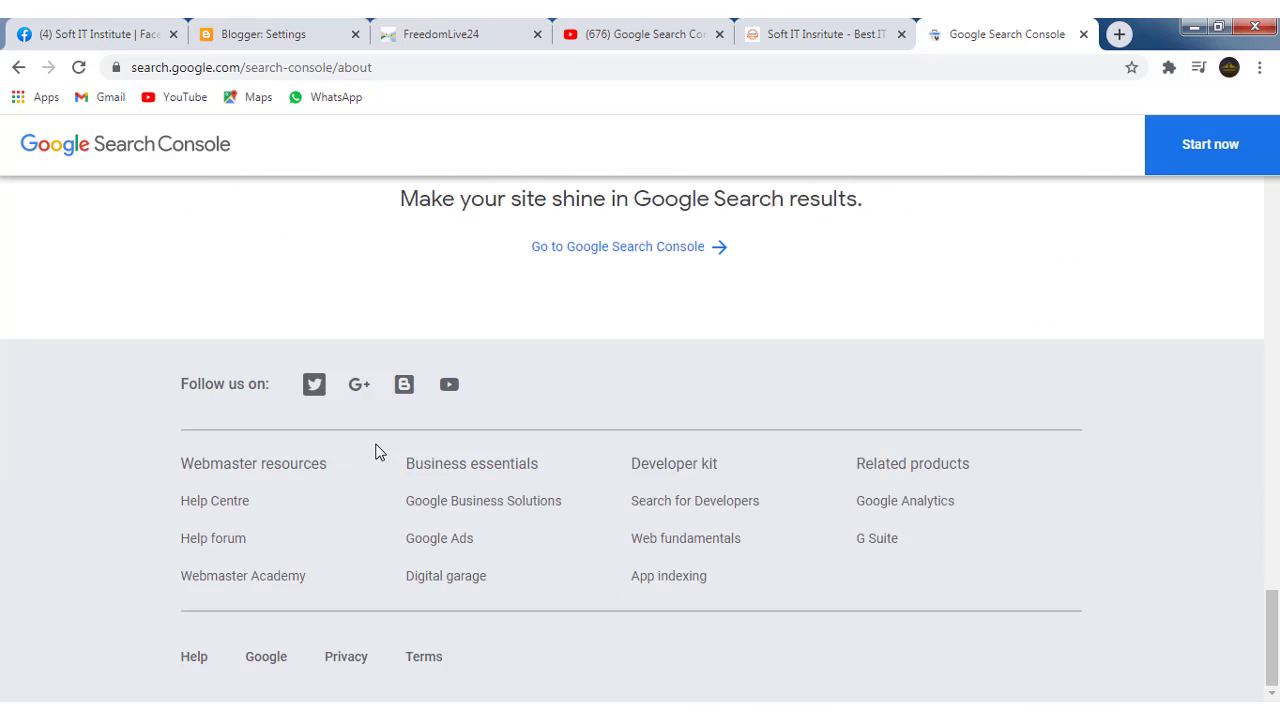
pyautogui.scroll(15, 377, 452)
pyautogui.scroll(8, 377, 452)
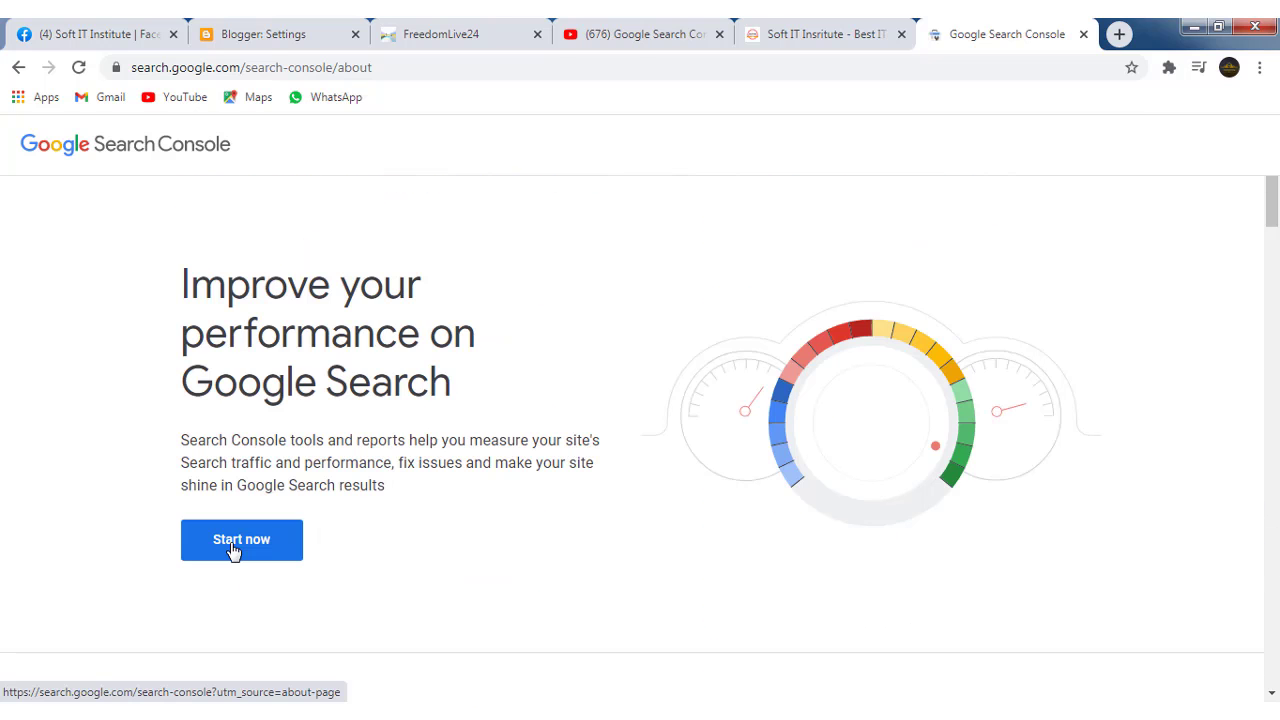
pyautogui.click(233, 552)
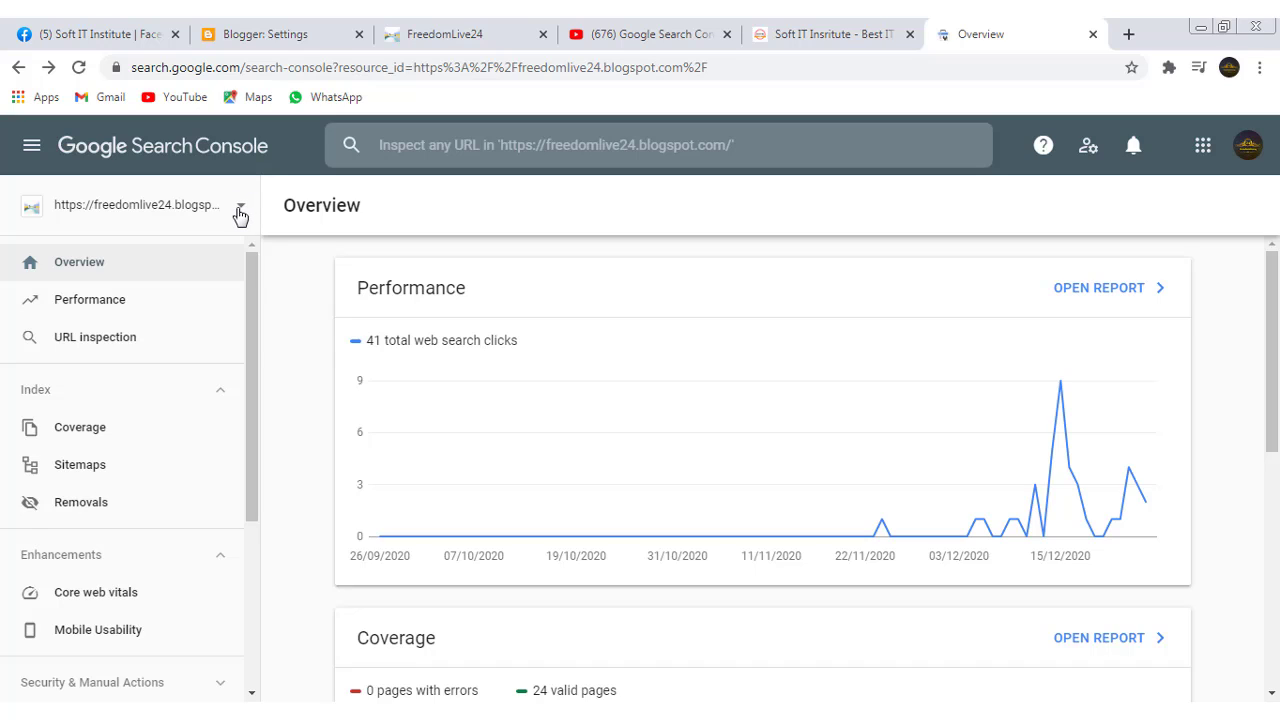
# Compare the property listed in Search Console with the web address of the open FreedomLive24 site.
pyautogui.click(240, 208)
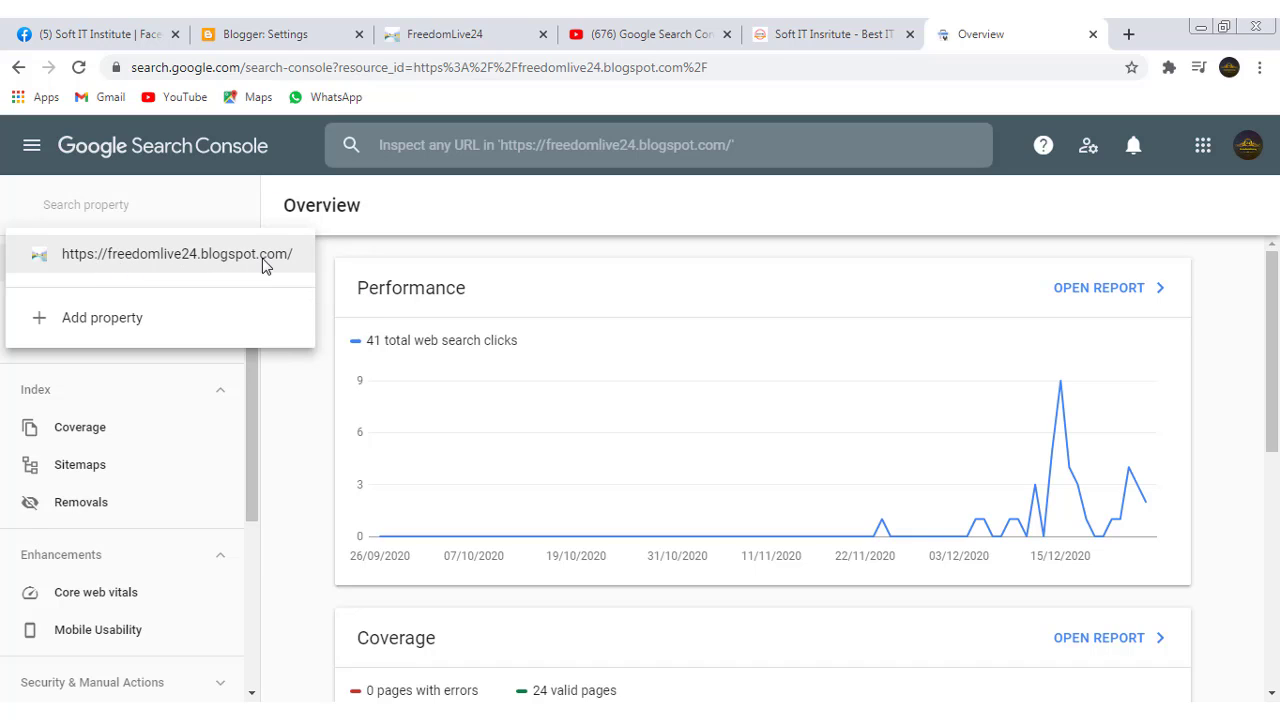
pyautogui.click(481, 40)
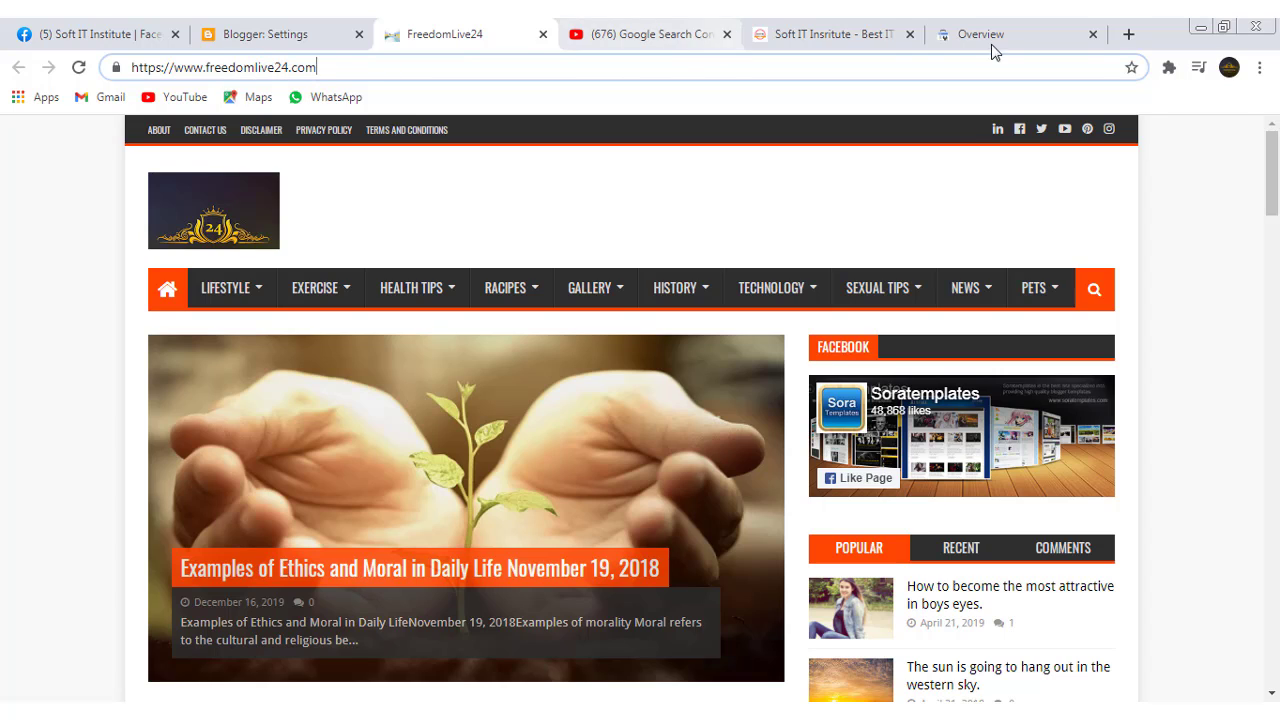
pyautogui.click(1035, 36)
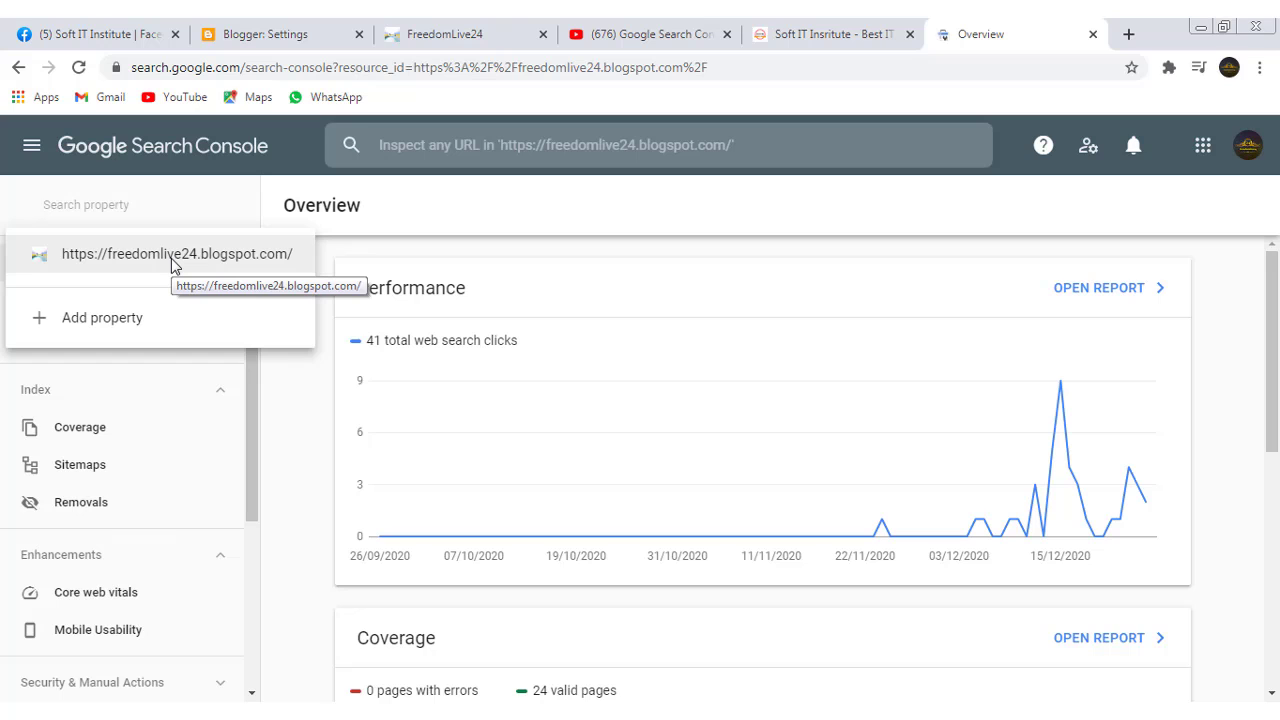
pyautogui.click(300, 409)
pyautogui.scroll(-1, 194, 412)
pyautogui.scroll(-2, 194, 412)
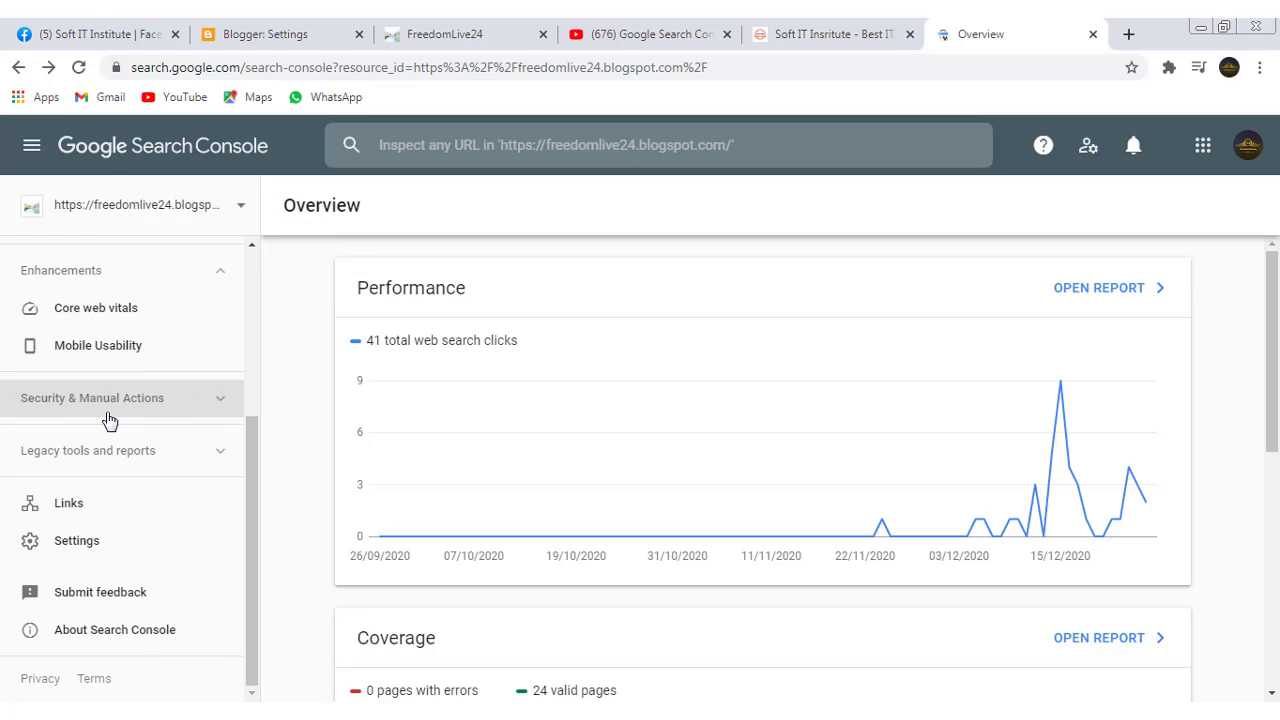
pyautogui.click(77, 541)
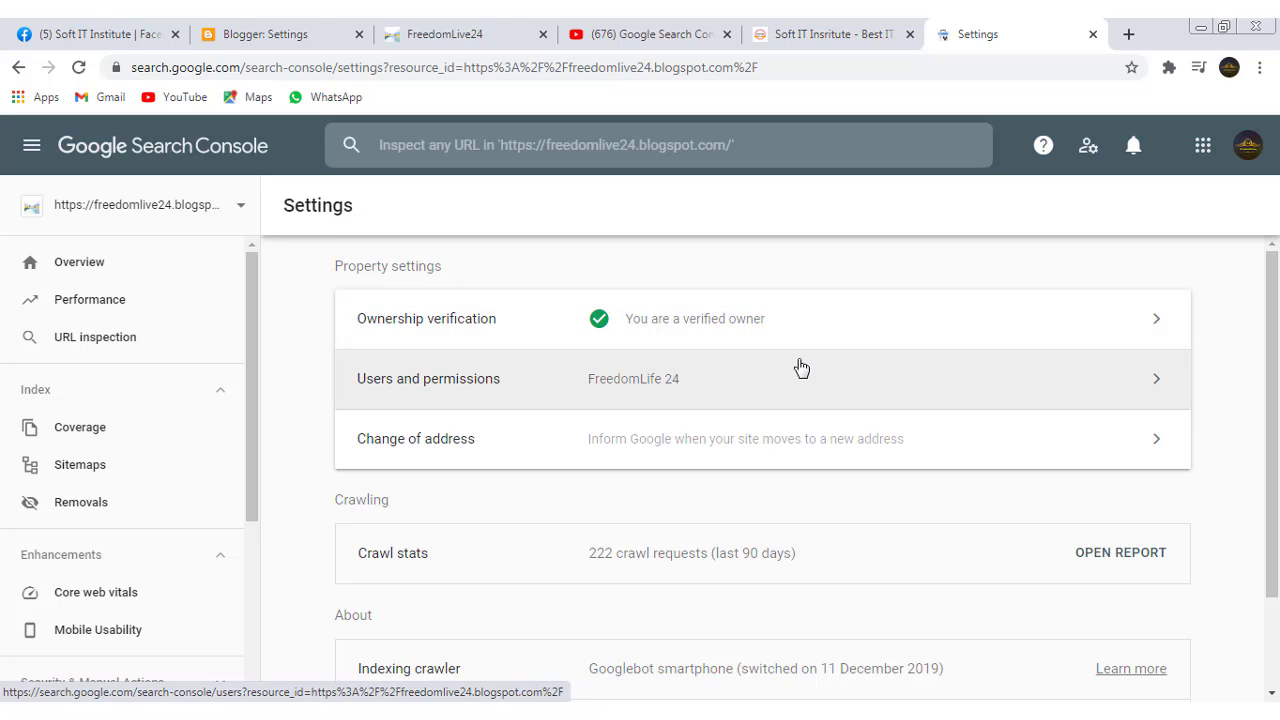
pyautogui.scroll(-2, 801, 368)
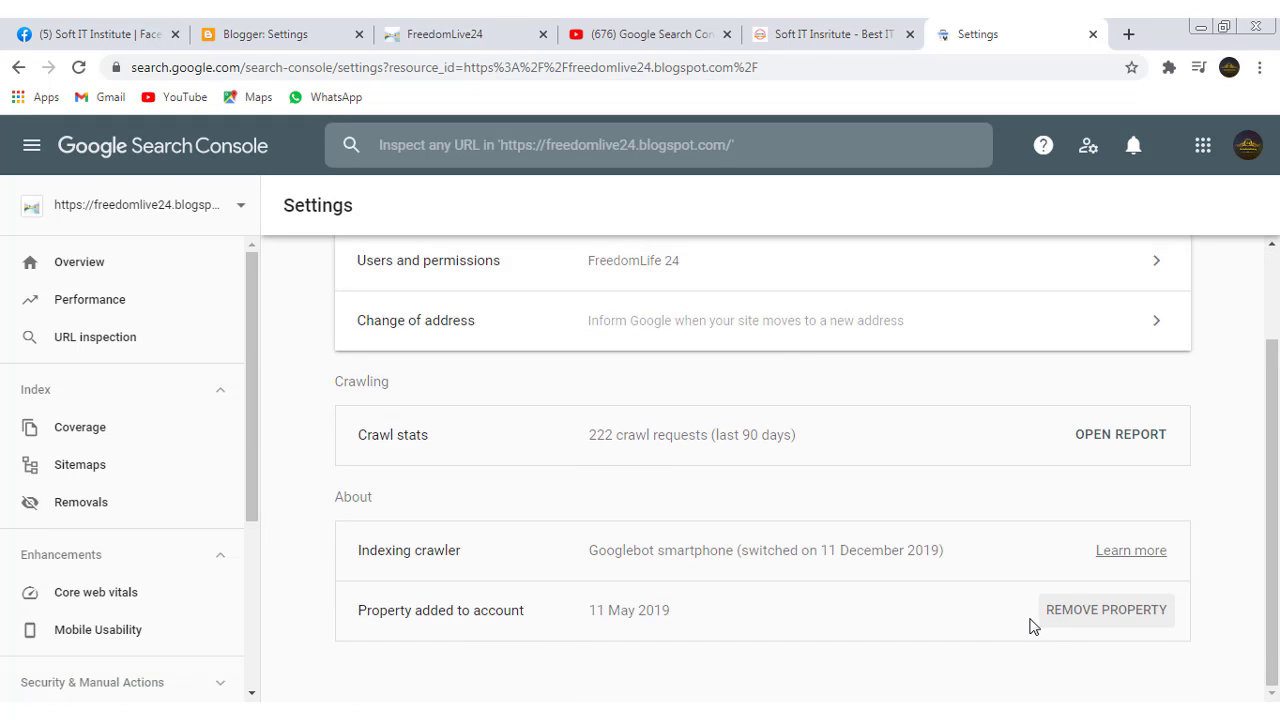
pyautogui.click(1104, 612)
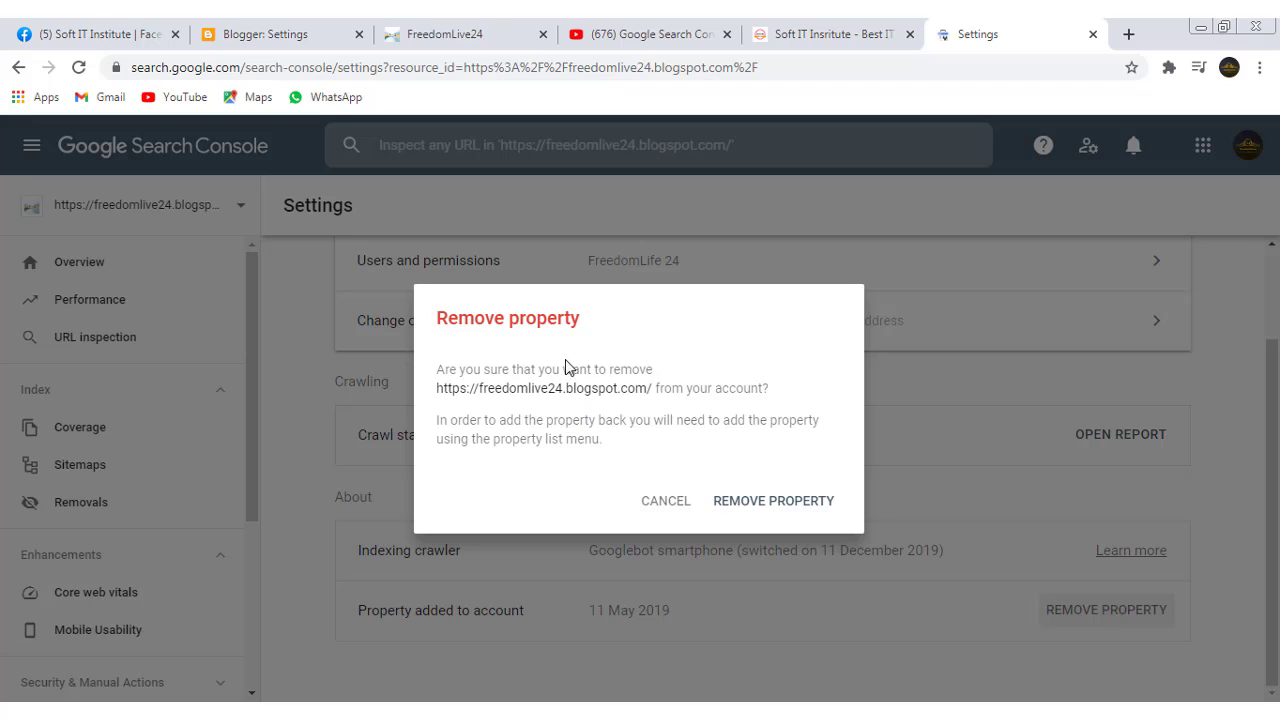
pyautogui.click(752, 505)
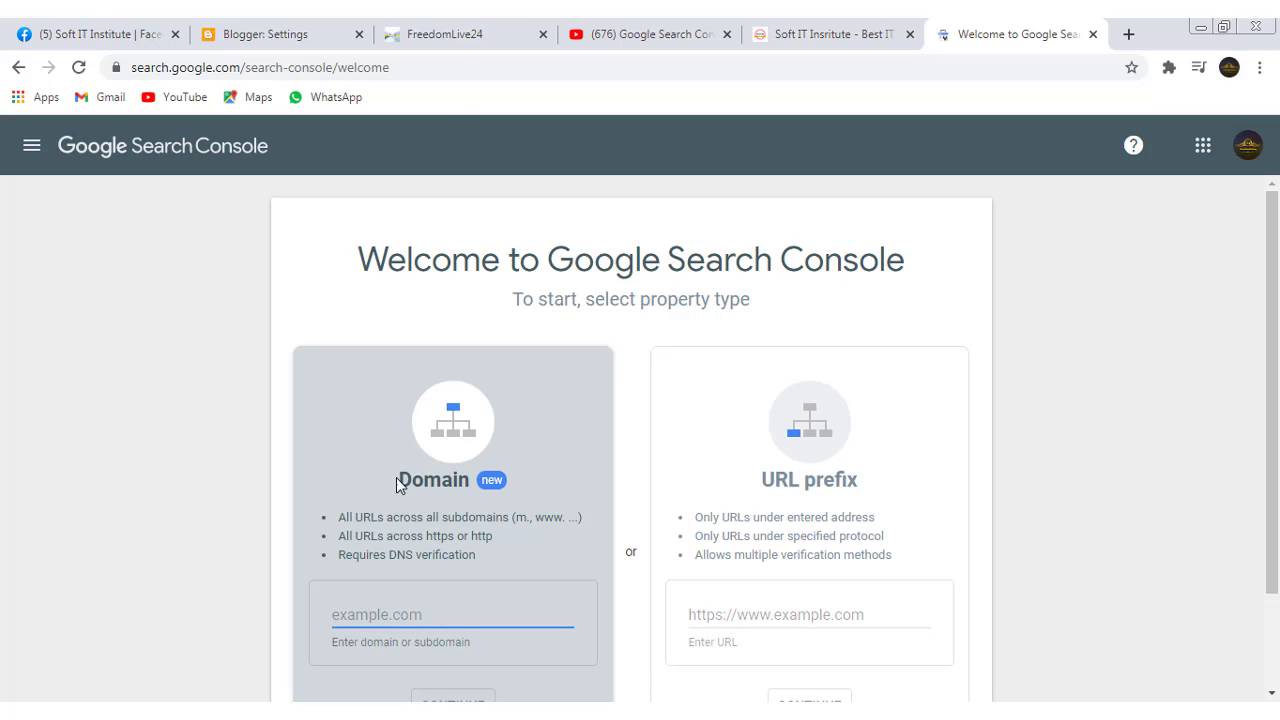
# Add a Domain property for freedomlive24.com, using the domain copied from the site's address, and go to the new property.
pyautogui.click(466, 34)
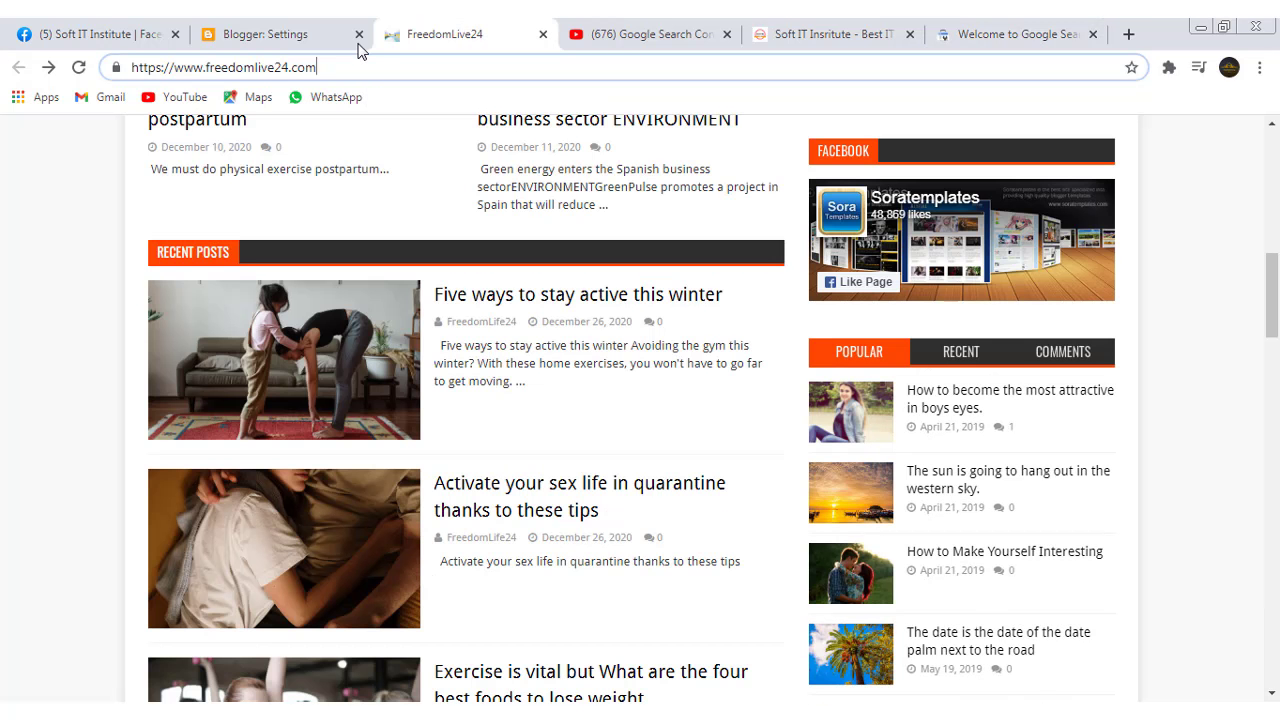
pyautogui.moveTo(339, 67); pyautogui.dragTo(207, 77)
pyautogui.hotkey('ctrl', 'c')
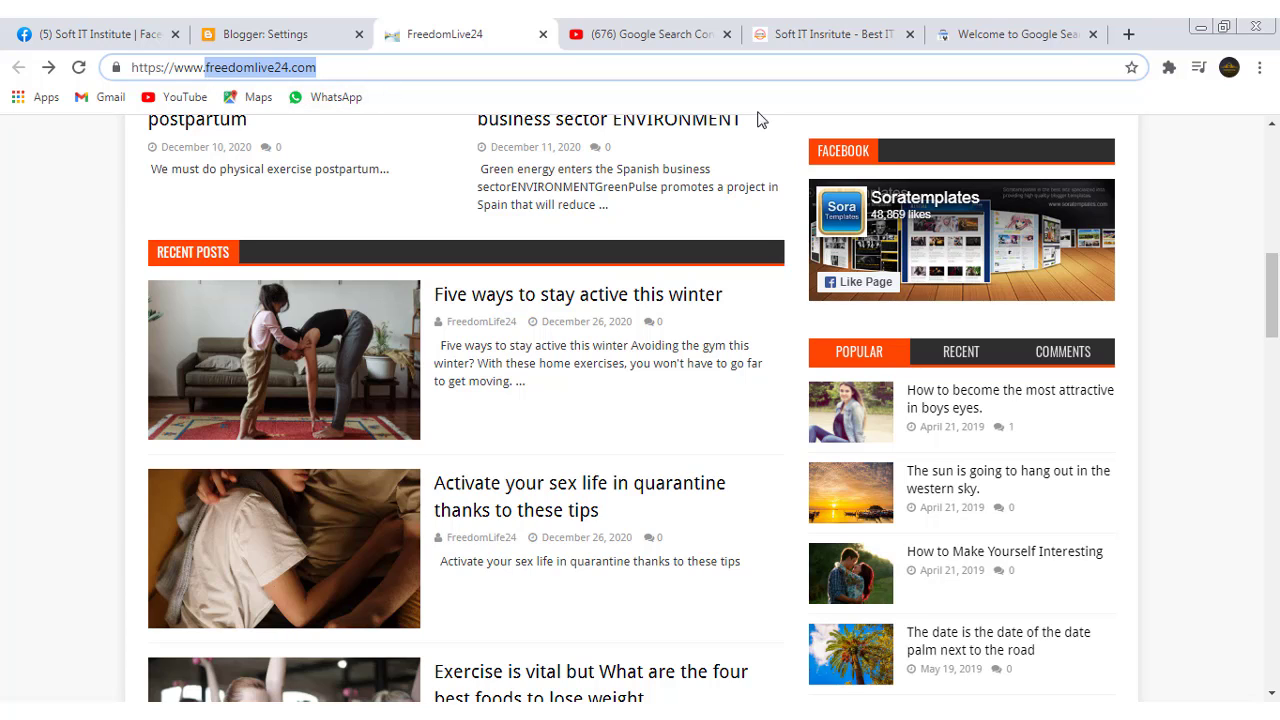
pyautogui.click(1020, 38)
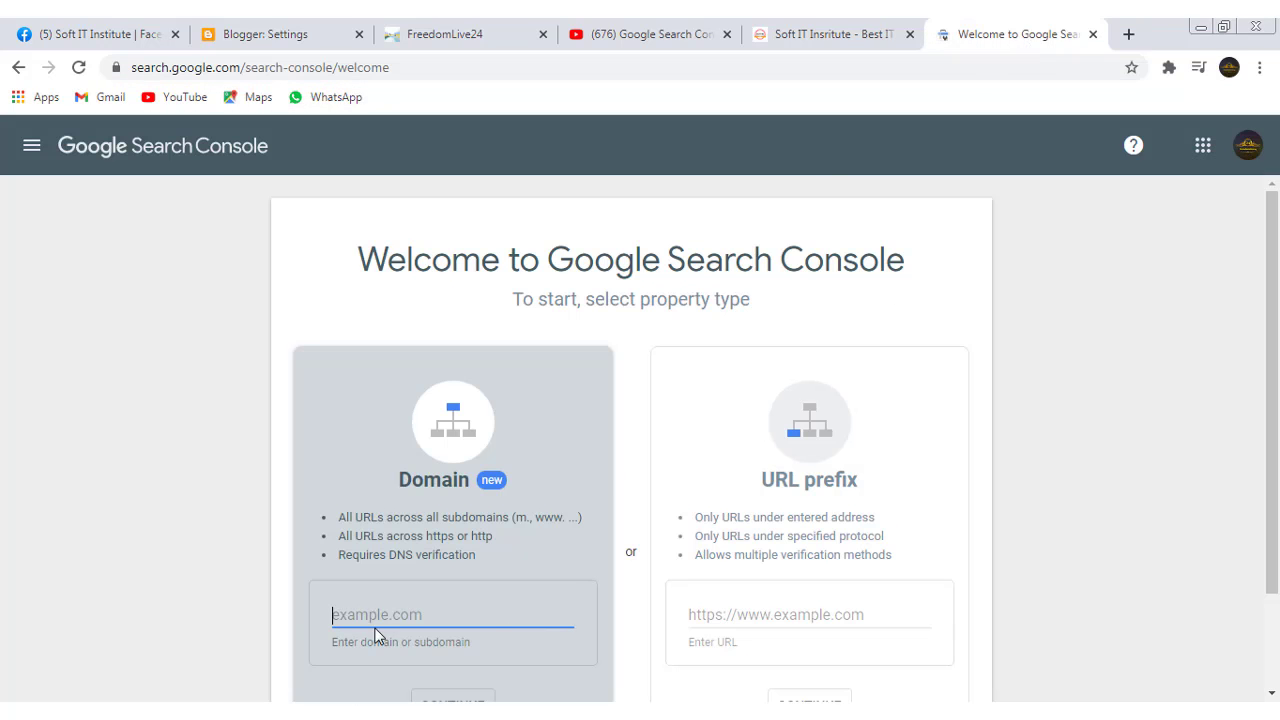
pyautogui.hotkey('ctrl', 'v')
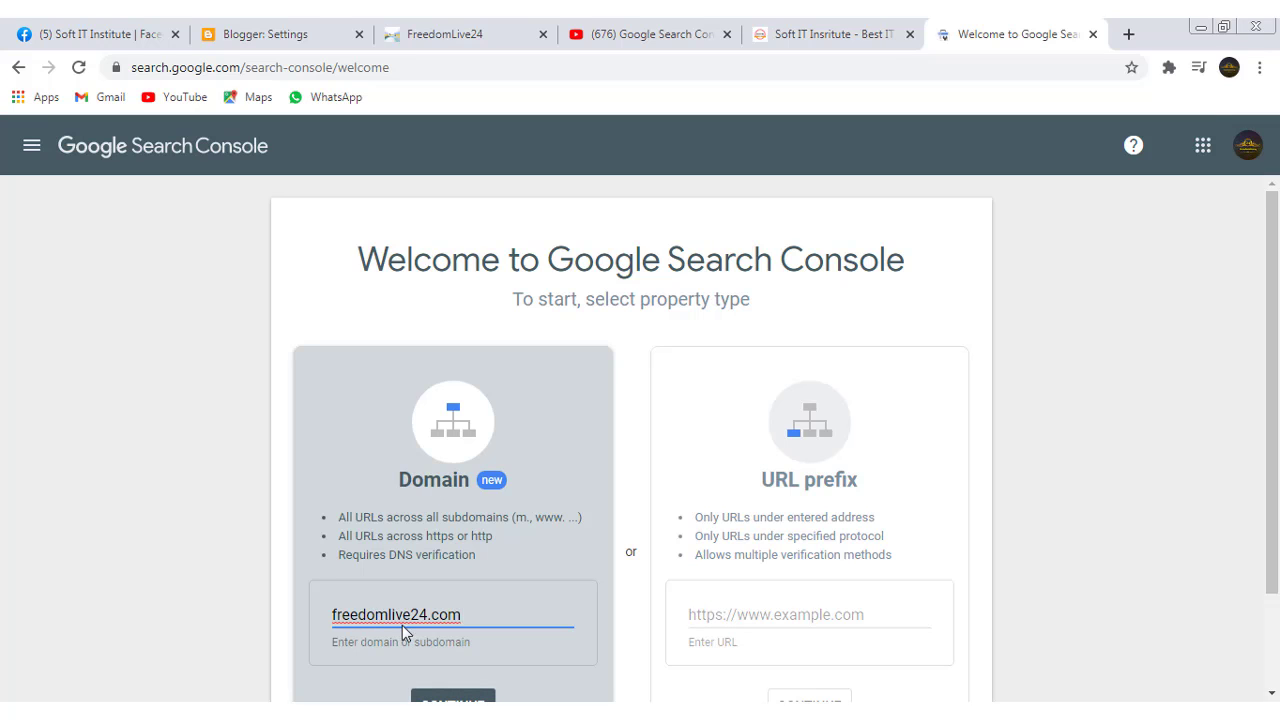
pyautogui.scroll(-1, 473, 619)
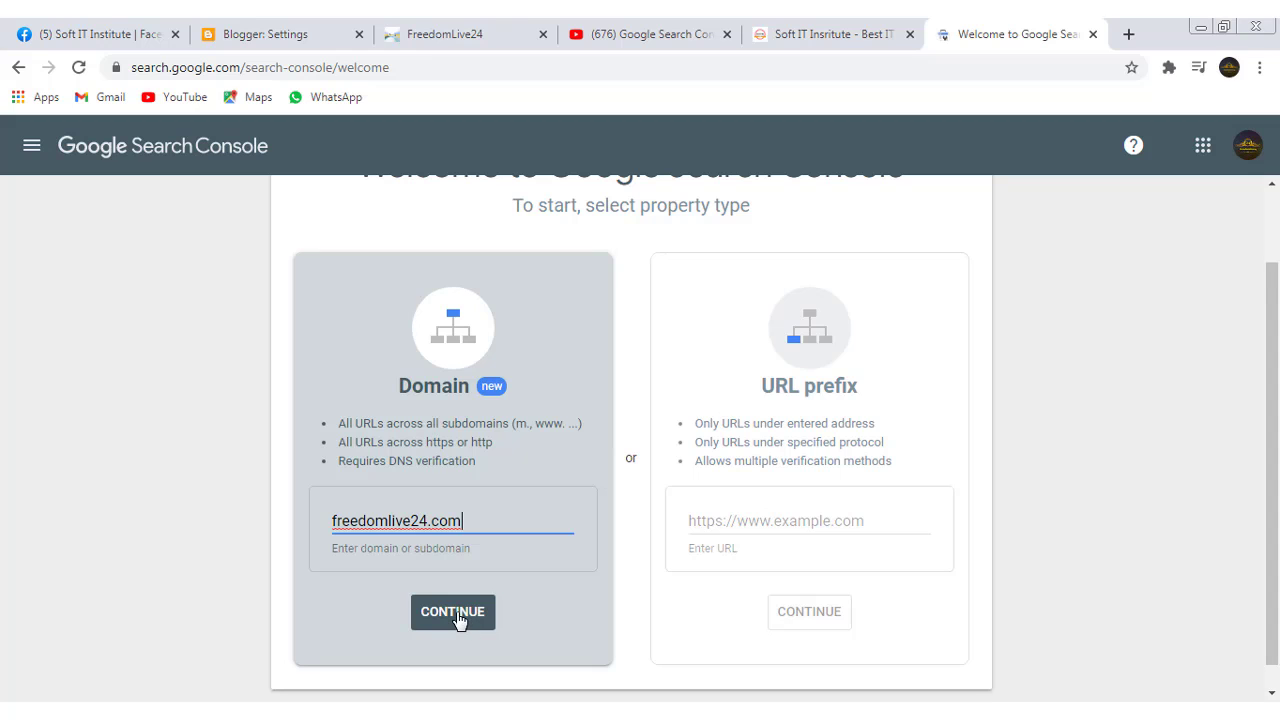
pyautogui.click(456, 615)
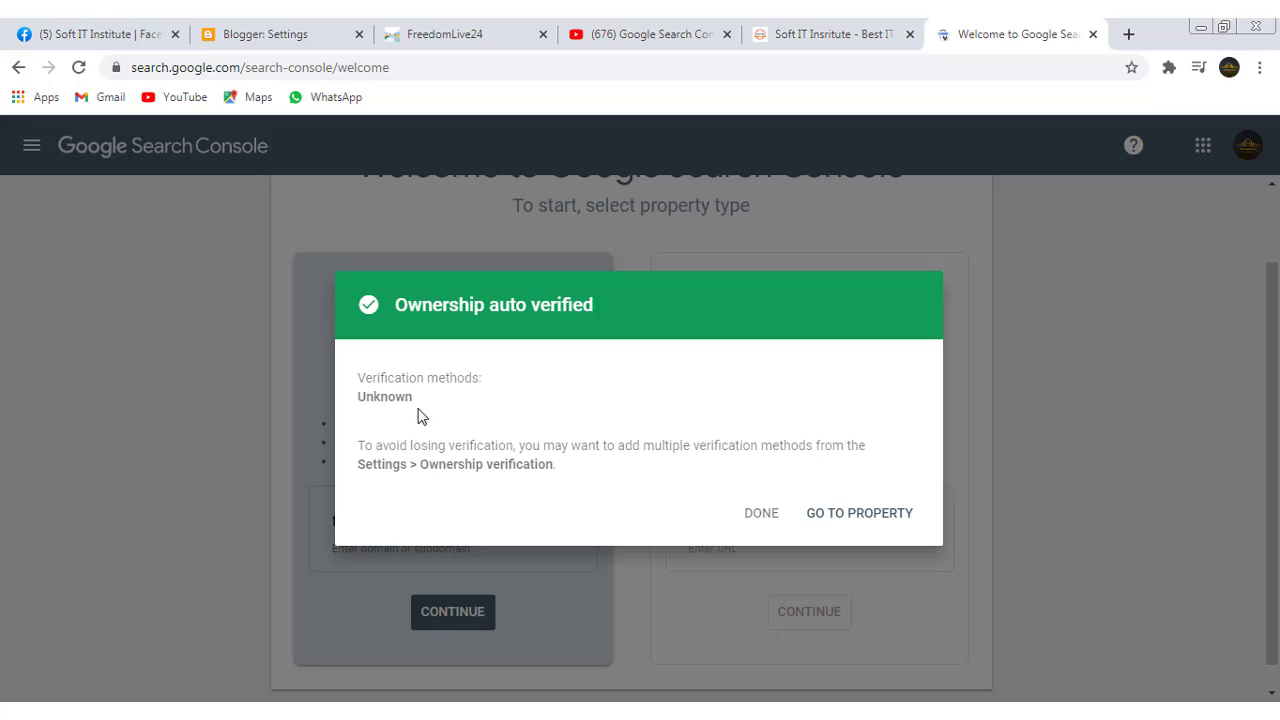
pyautogui.click(866, 515)
# Open the ownership verification settings of freedomlive24.com and expand the Domain name provider method.
pyautogui.moveTo(248, 342); pyautogui.dragTo(248, 537)
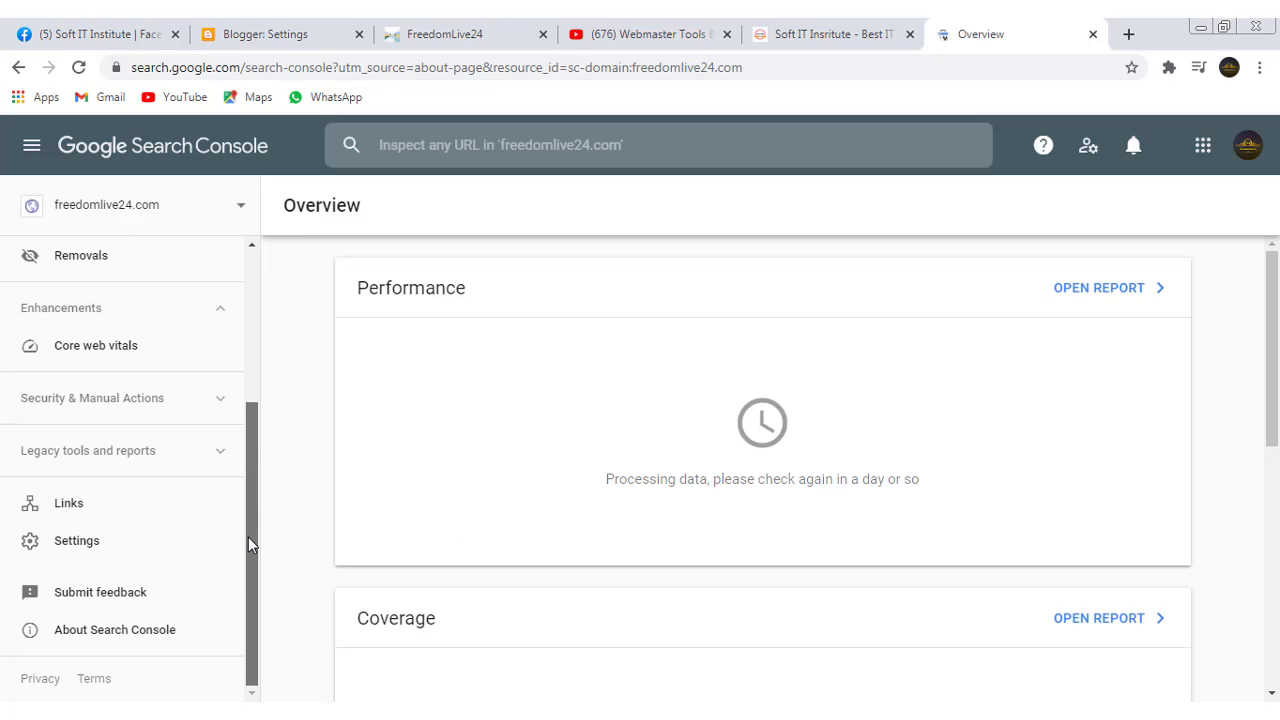
pyautogui.click(84, 550)
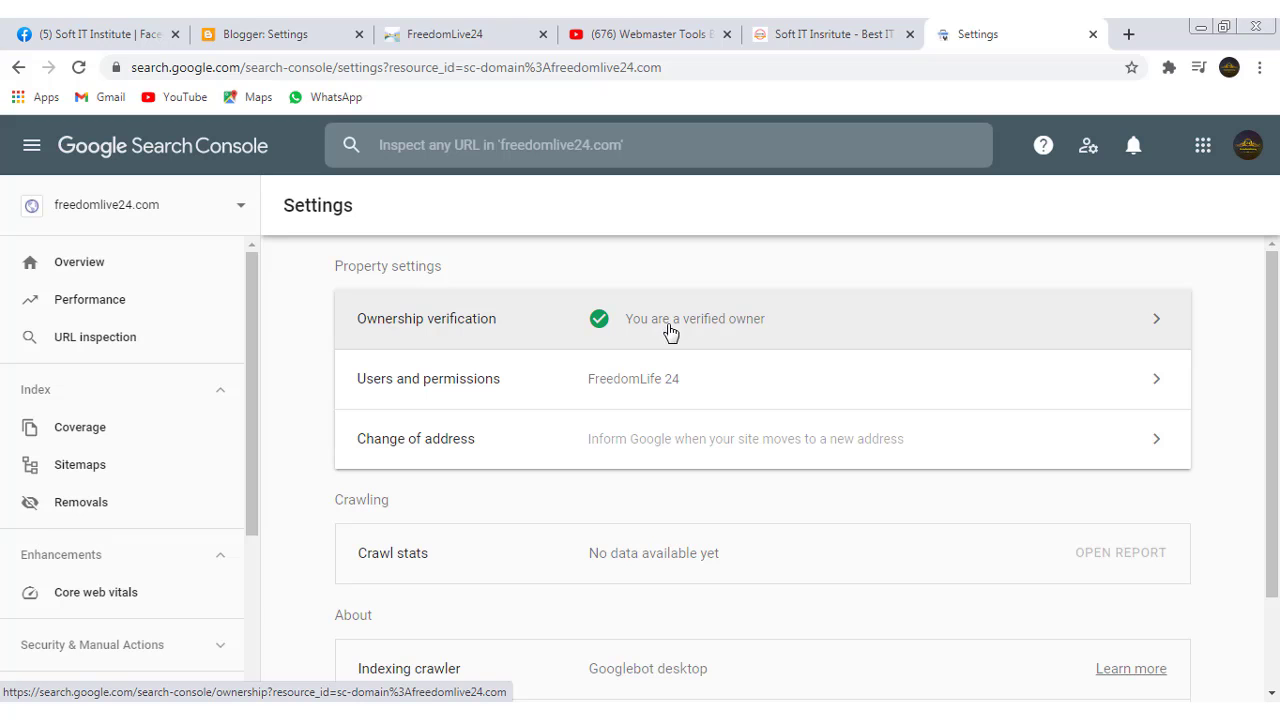
pyautogui.click(1133, 319)
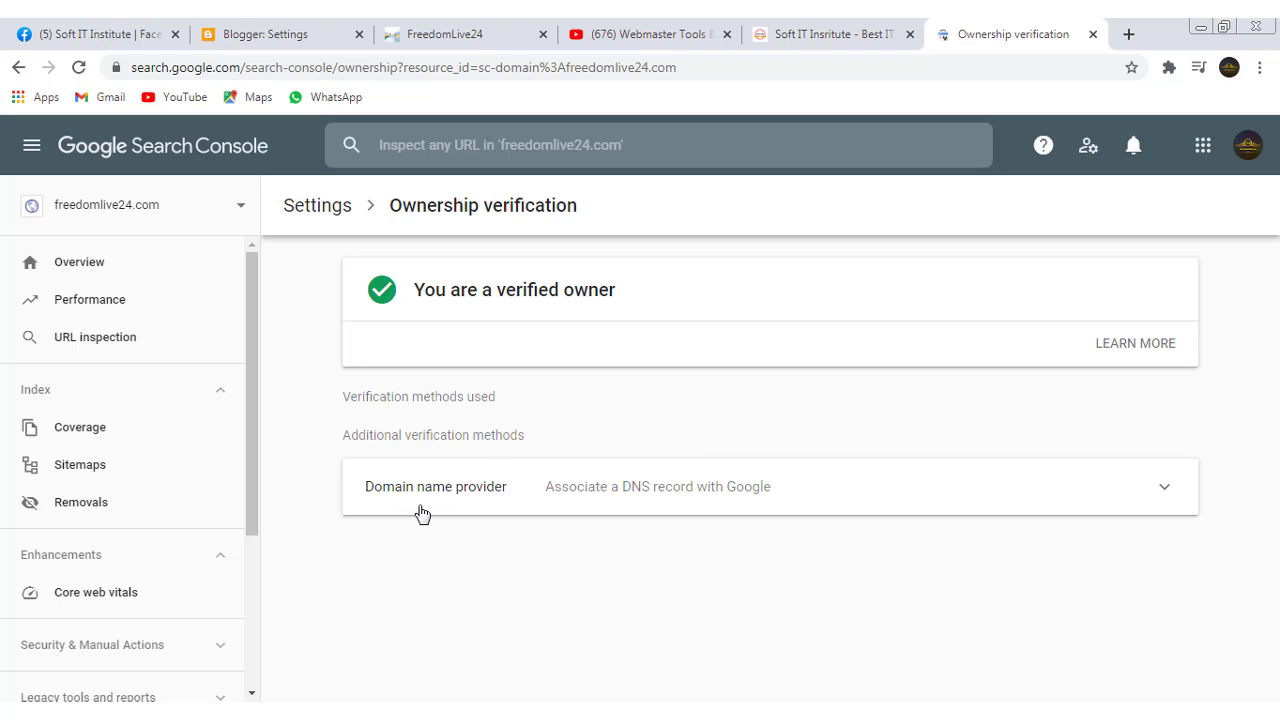
pyautogui.click(1166, 489)
pyautogui.scroll(-2, 1090, 505)
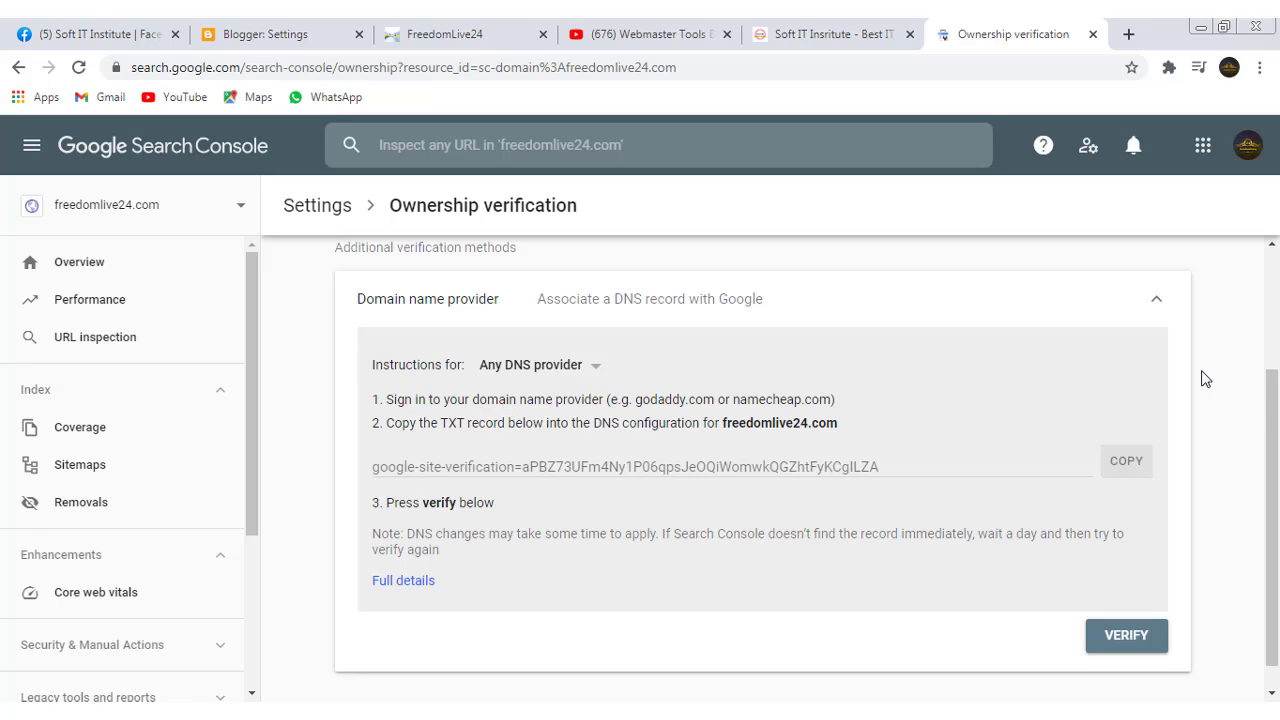
# Copy the google-site-verification TXT record and paste the verification token below the domain name in the Notepad file.
pyautogui.click(1122, 470)
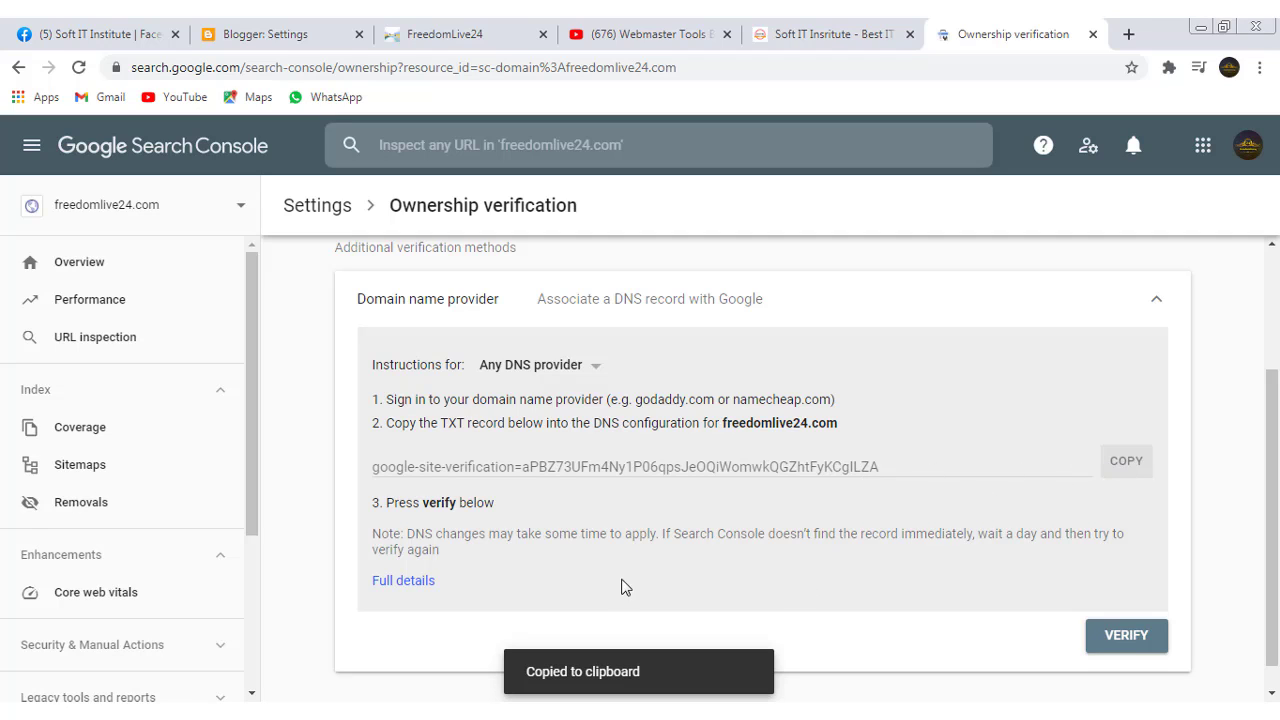
pyautogui.click(920, 711)
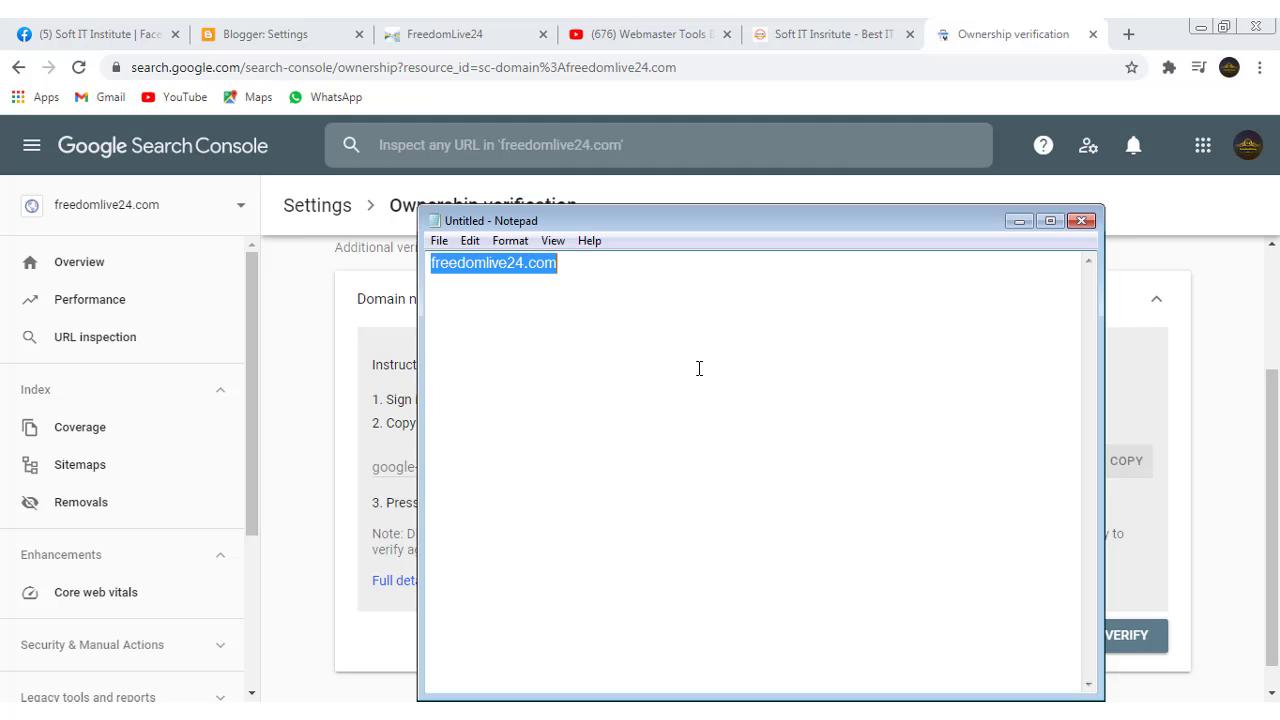
pyautogui.click(645, 290)
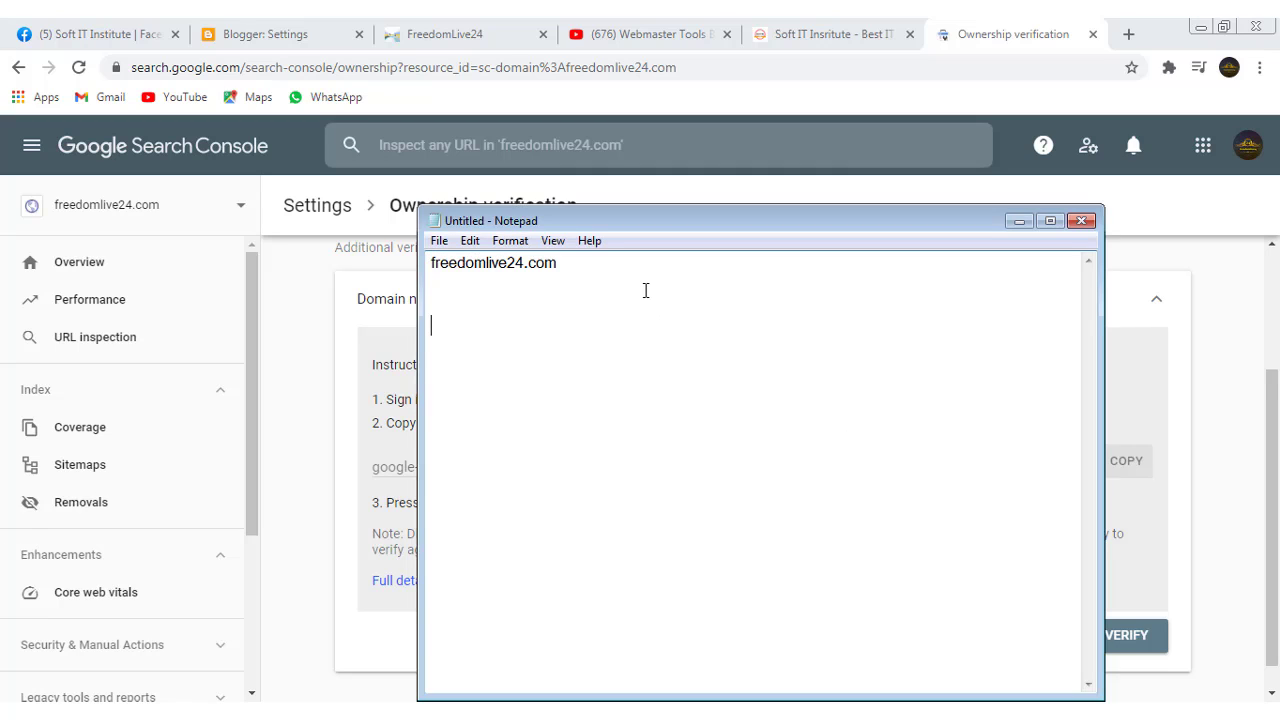
pyautogui.hotkey('ctrl', 'v')
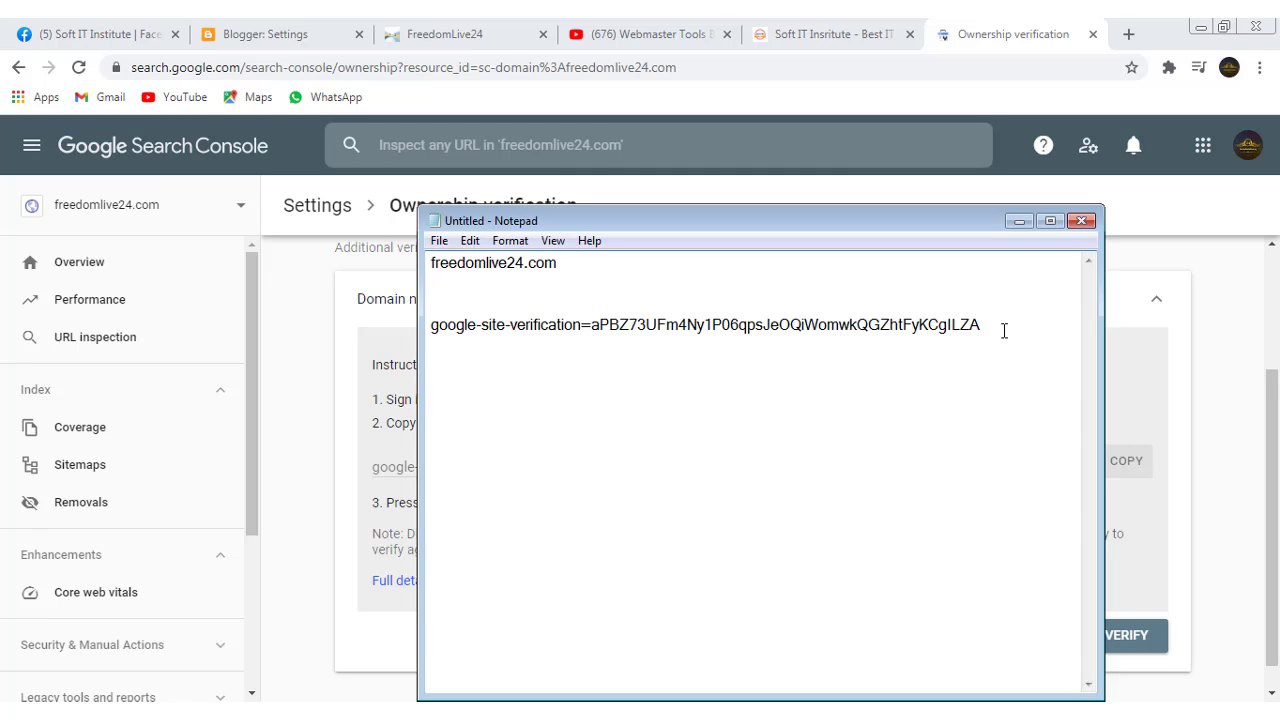
pyautogui.click(1019, 220)
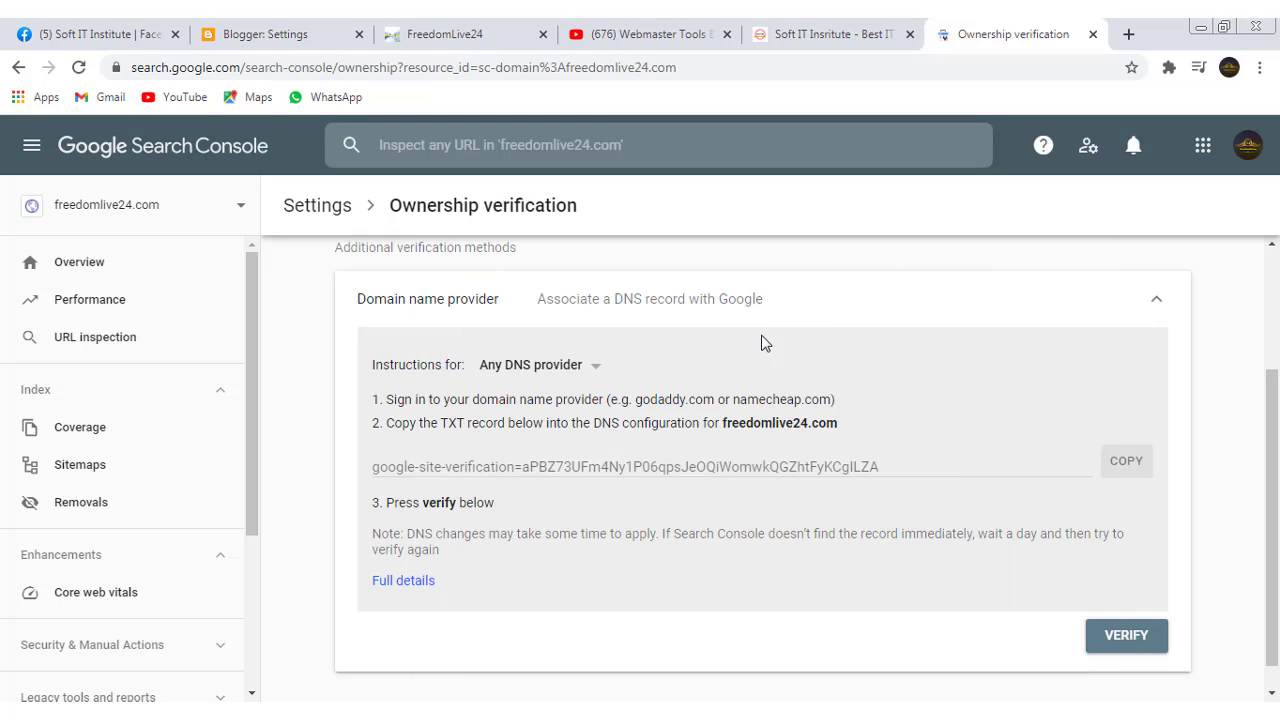
# Search Google for namecheap in a new browser tab and go to the account dashboard on namecheap.com.
pyautogui.click(1129, 35)
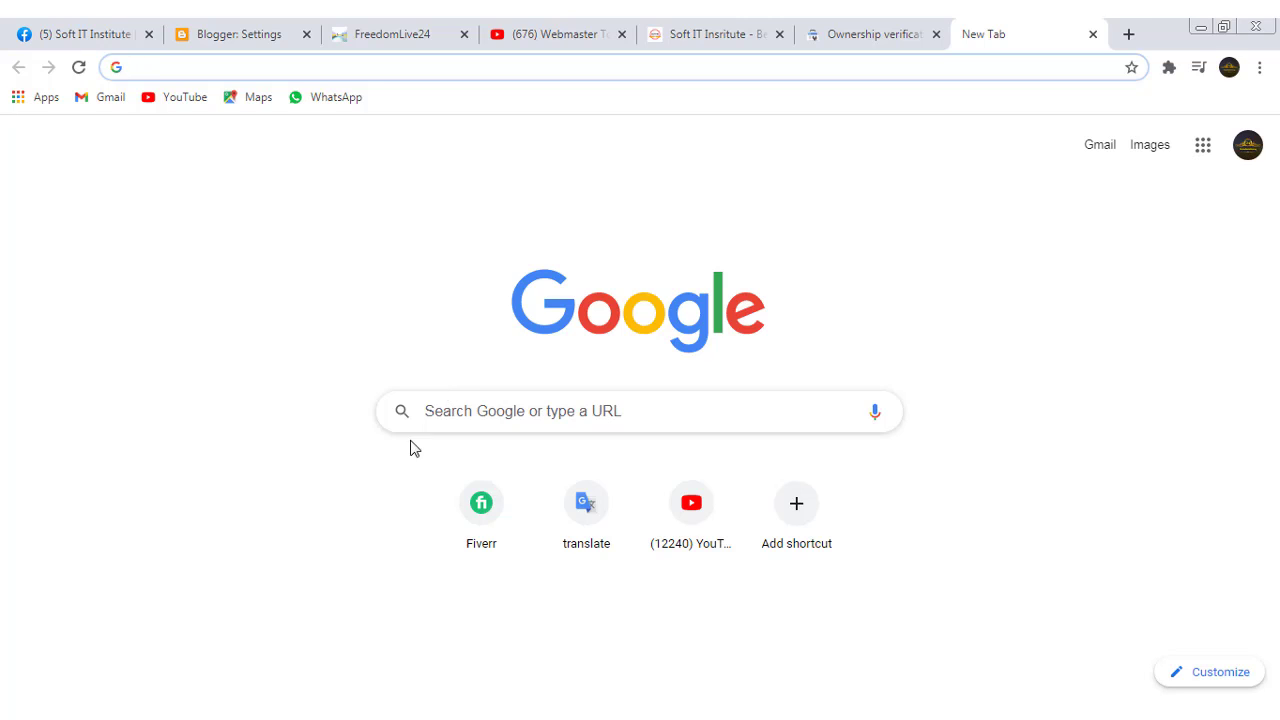
pyautogui.click(443, 421)
pyautogui.write('na')
pyautogui.press('Return')
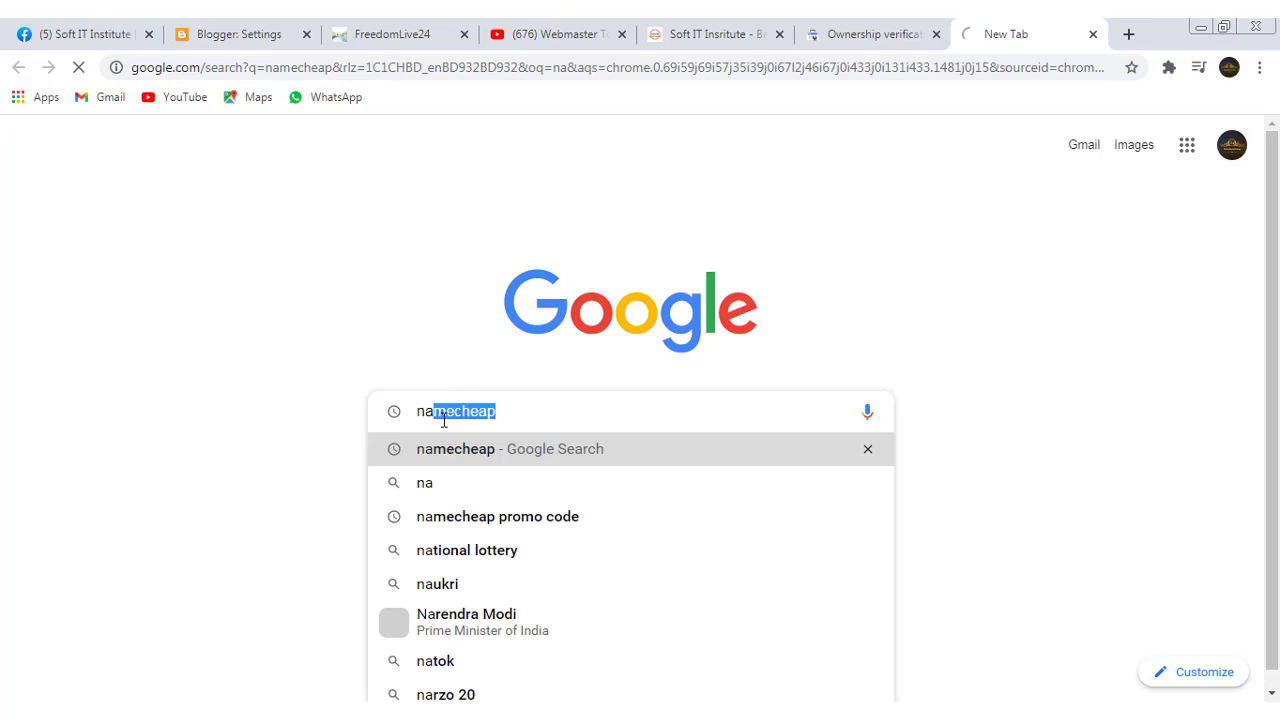
pyautogui.scroll(-1, 961, 362)
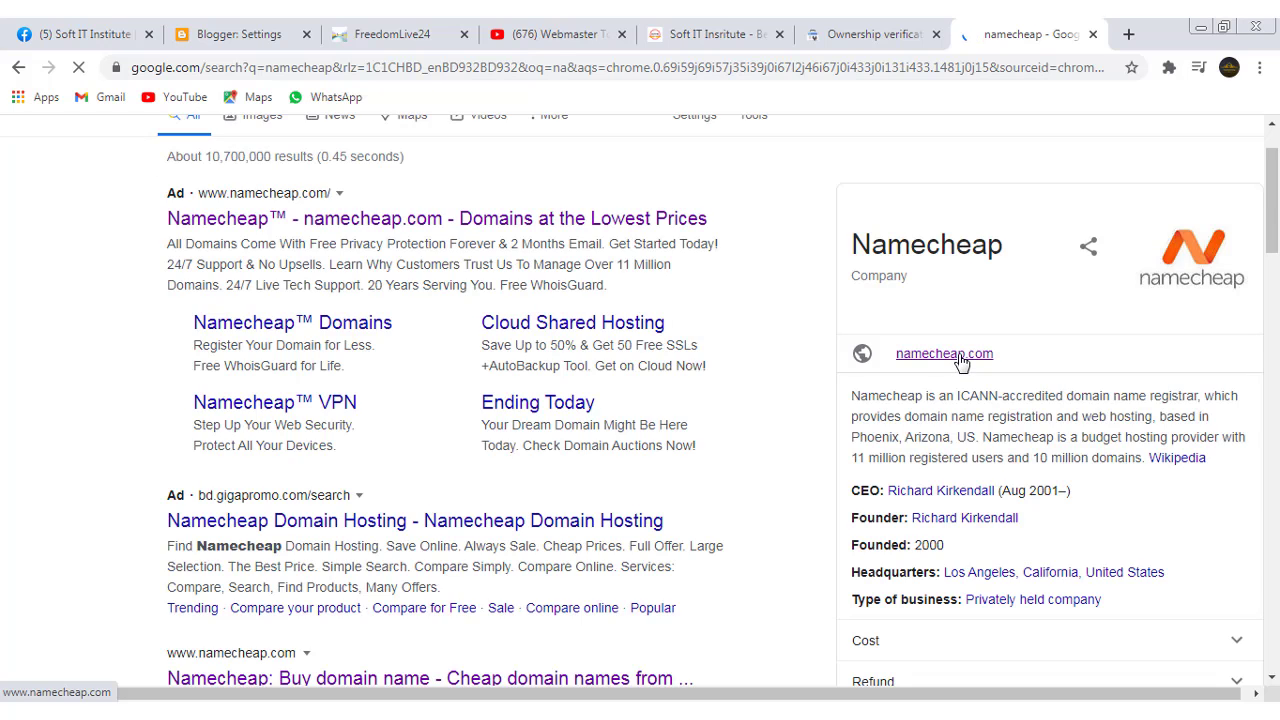
pyautogui.click(961, 362)
pyautogui.moveTo(1092, 178)
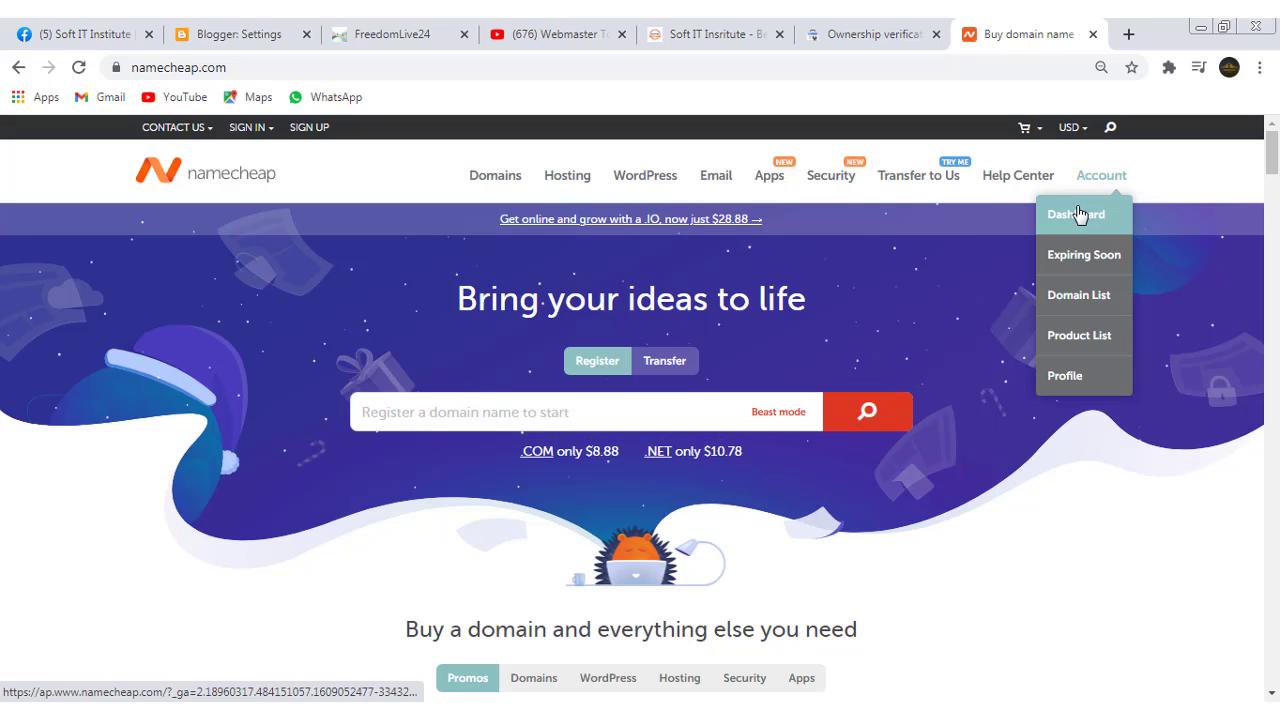
pyautogui.click(1076, 213)
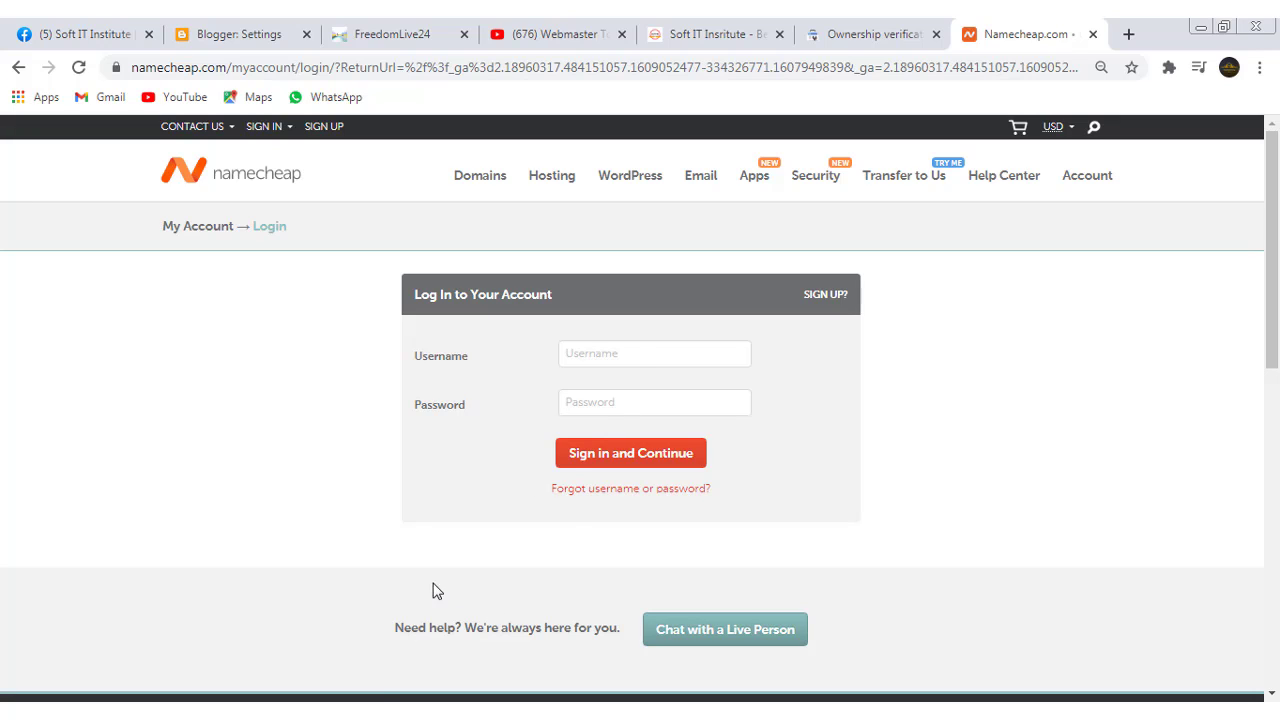
# Sign in to the Namecheap account and open the management page of freedomlive24.com from the domain list.
pyautogui.click(618, 455)
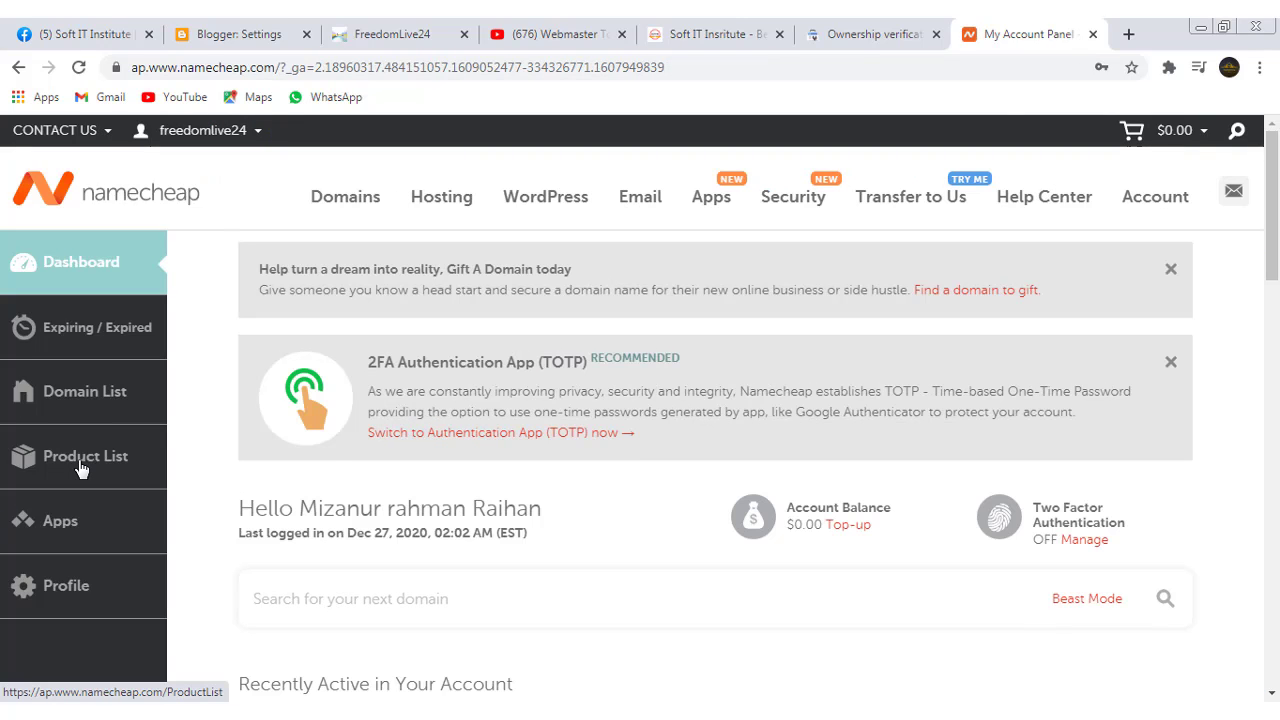
pyautogui.click(79, 400)
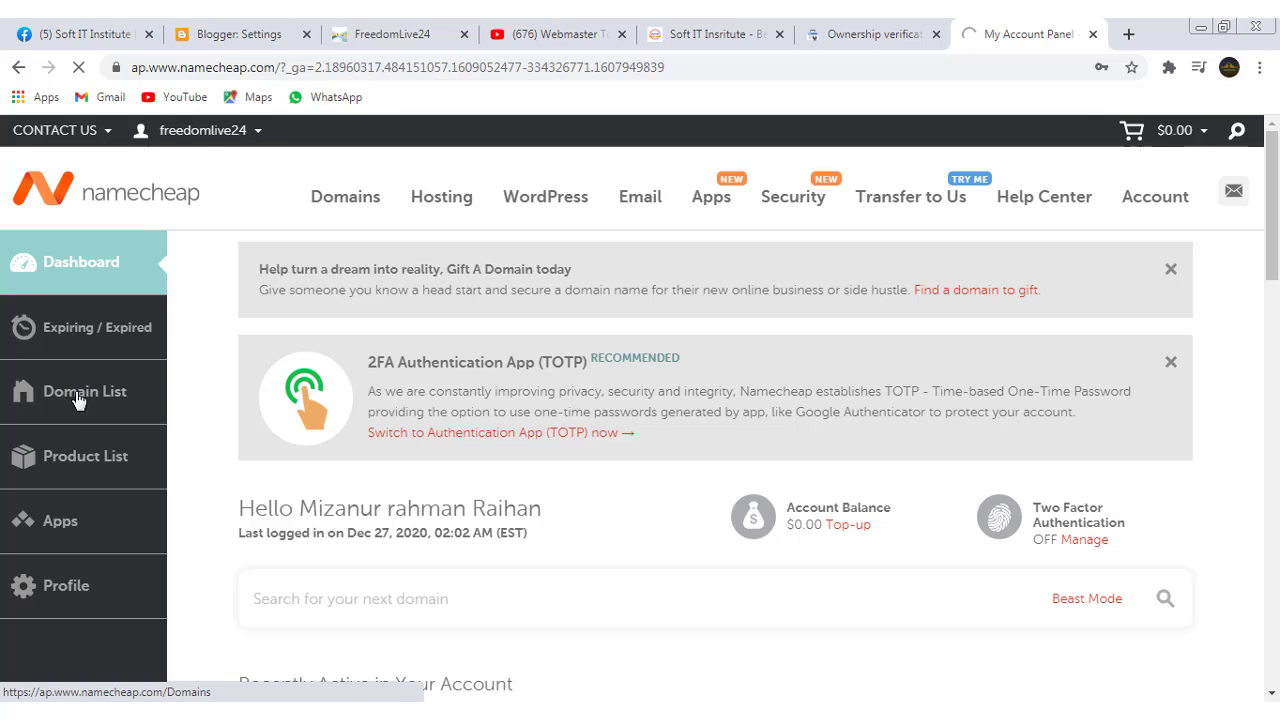
pyautogui.scroll(-2, 514, 606)
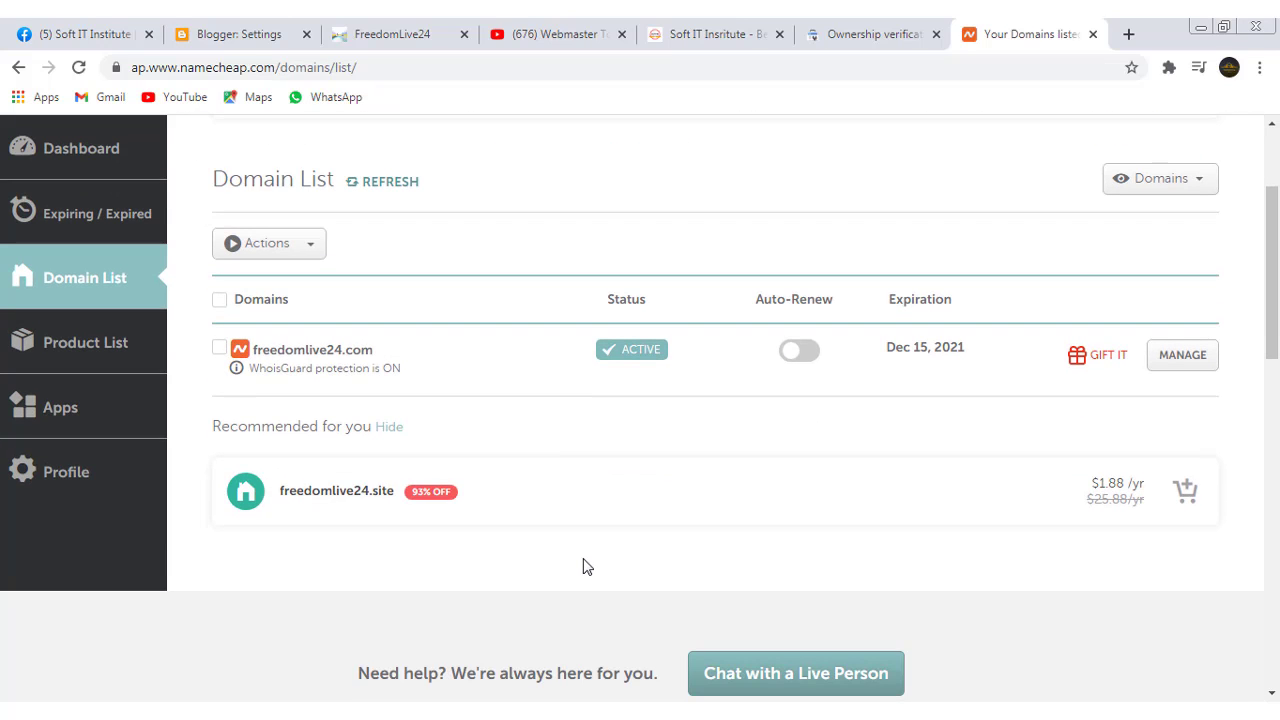
pyautogui.scroll(1, 1131, 289)
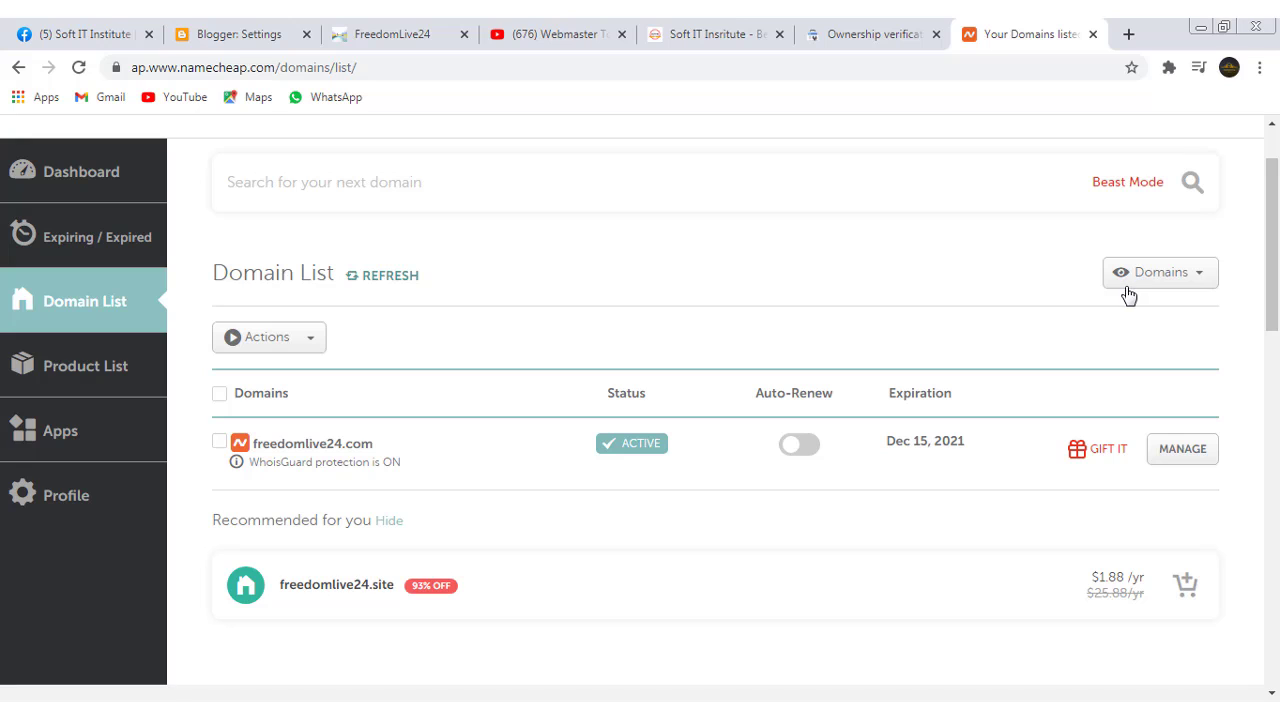
pyautogui.click(1196, 455)
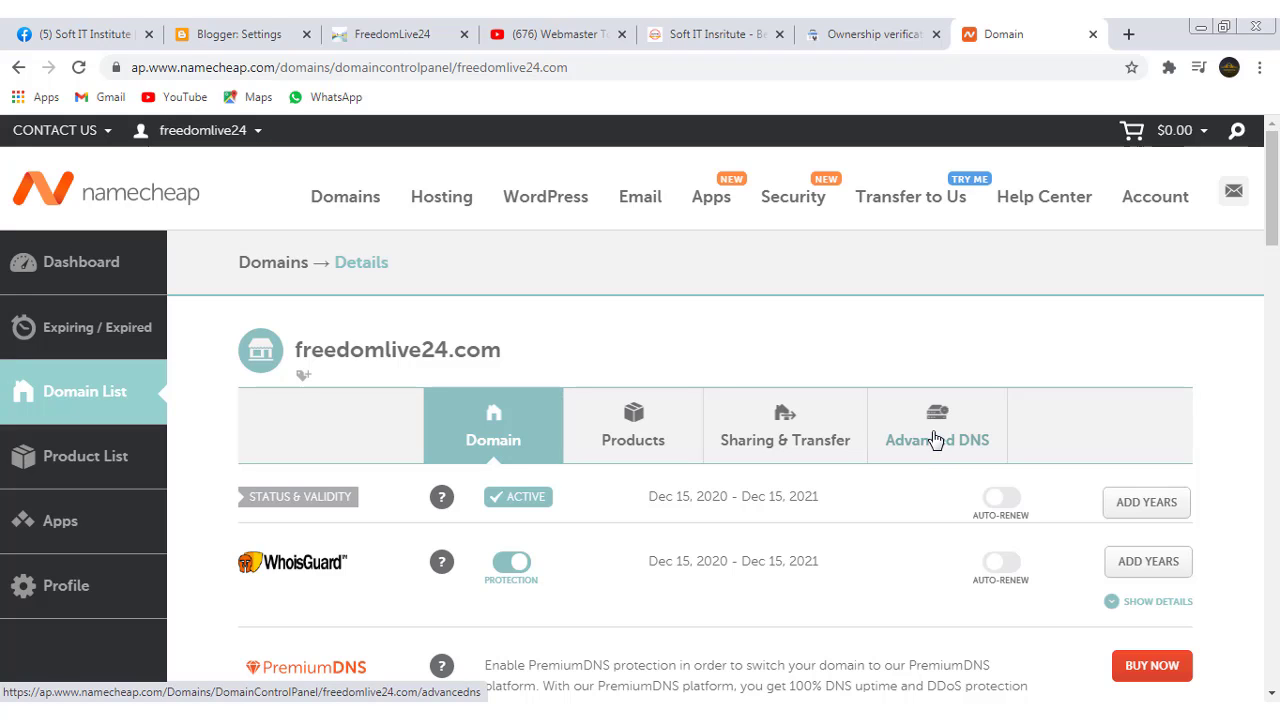
# Open the Advanced DNS settings of freedomlive24.com and add a new host record of type TXT Record.
pyautogui.click(935, 441)
pyautogui.scroll(-2, 717, 534)
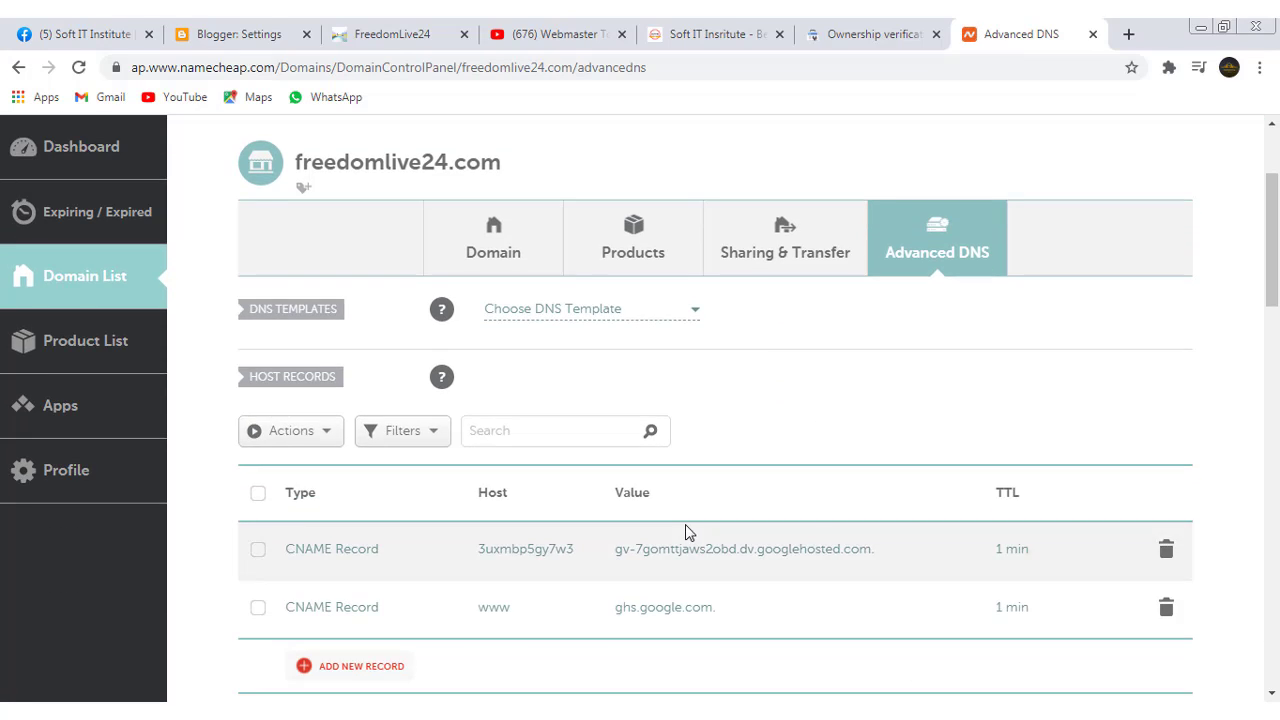
pyautogui.scroll(-2, 686, 533)
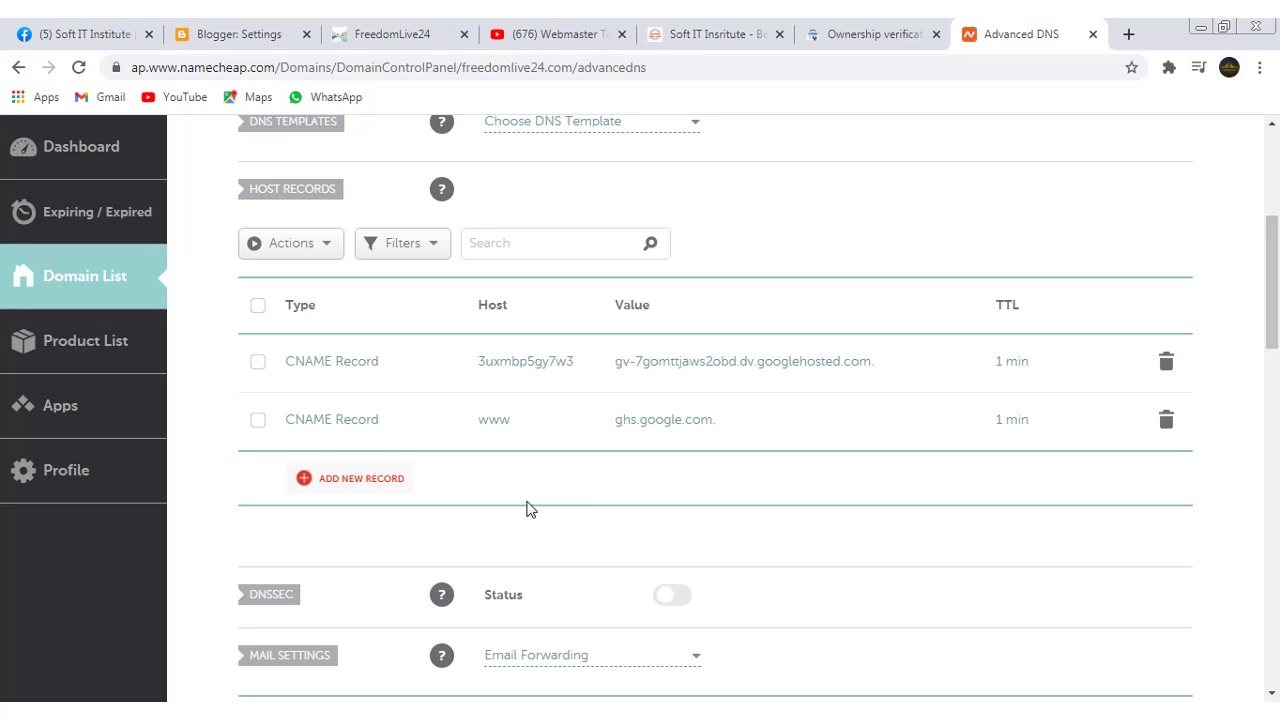
pyautogui.click(366, 484)
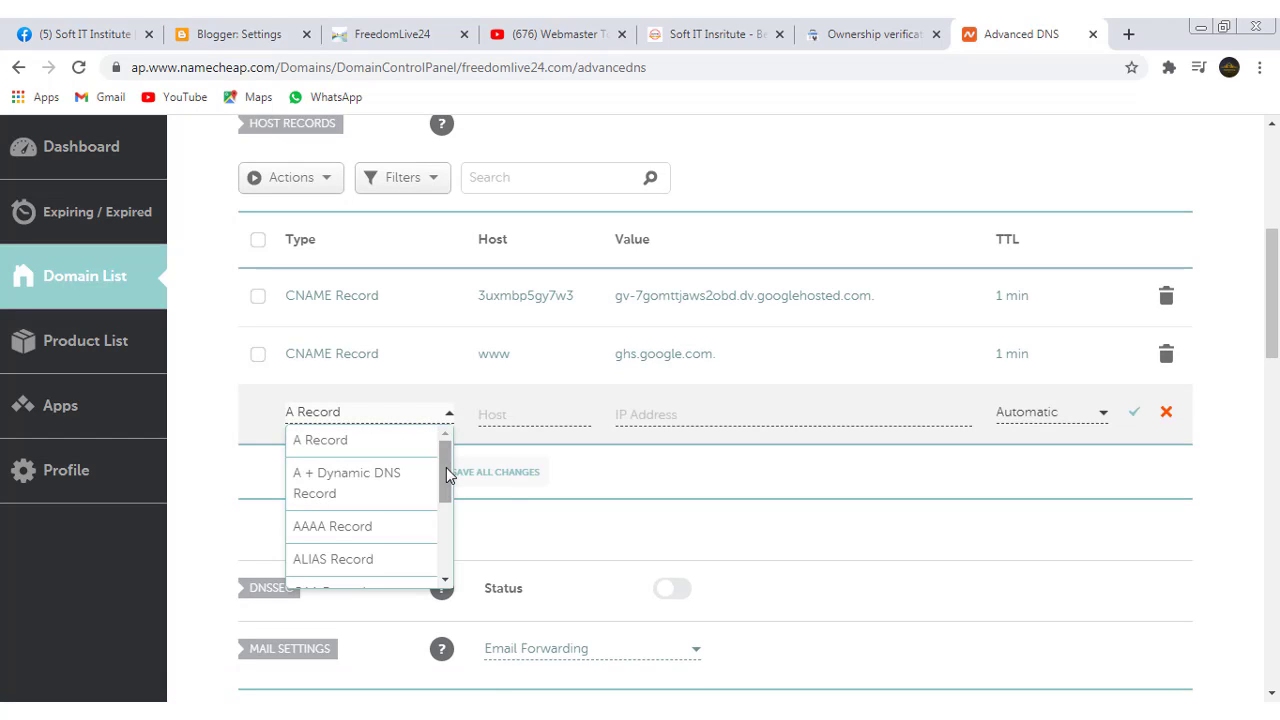
pyautogui.moveTo(446, 467); pyautogui.dragTo(440, 542)
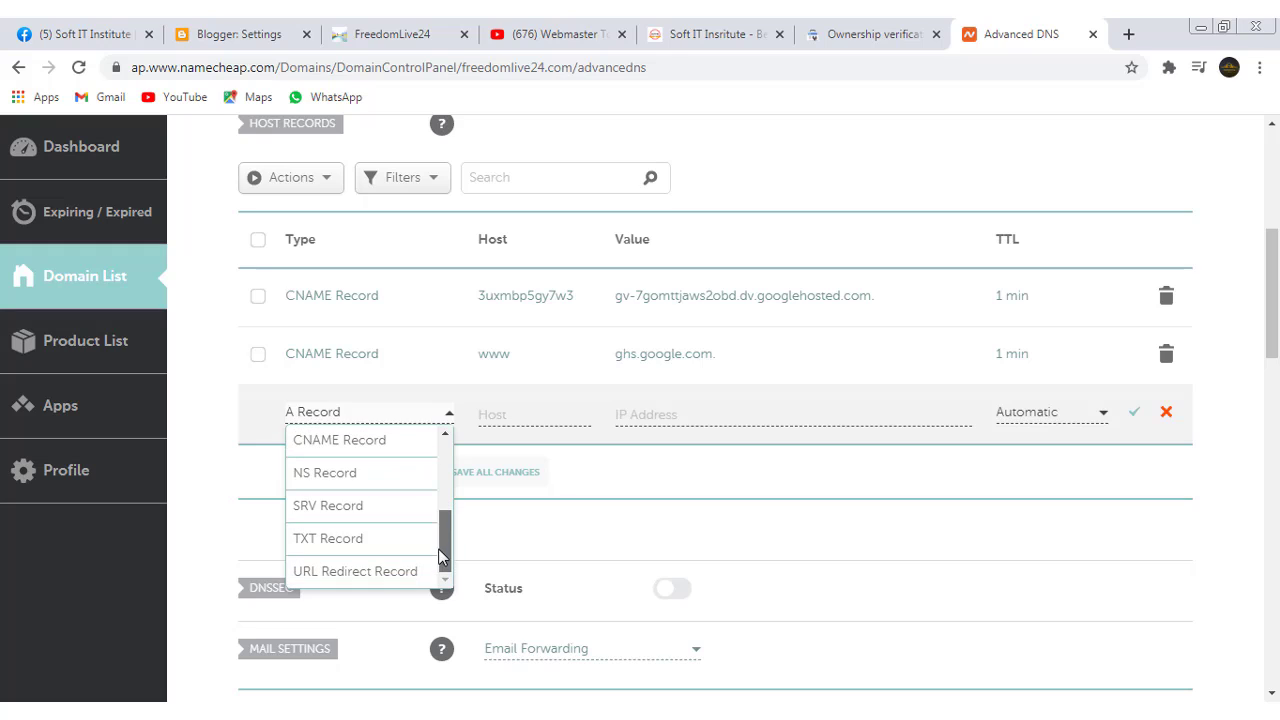
pyautogui.click(349, 540)
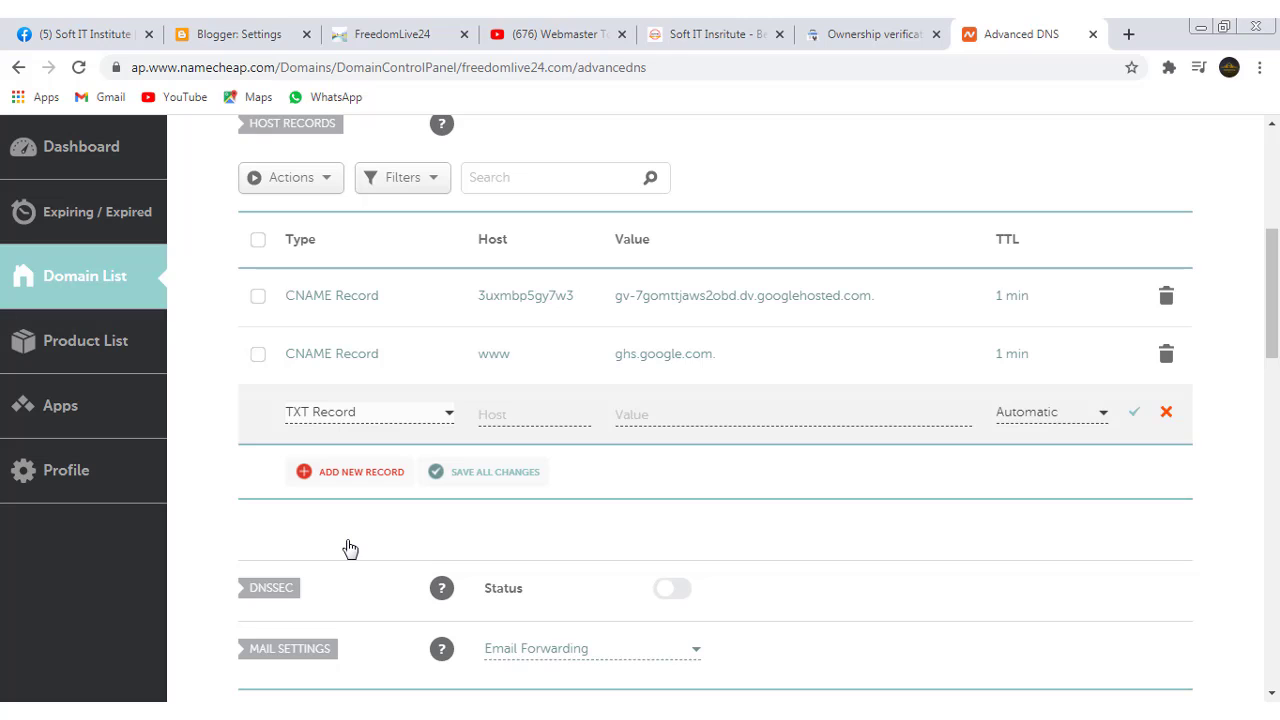
# Fill the new TXT record with host @ and the verification token copied from Search Console as its value, and save the record.
pyautogui.click(865, 40)
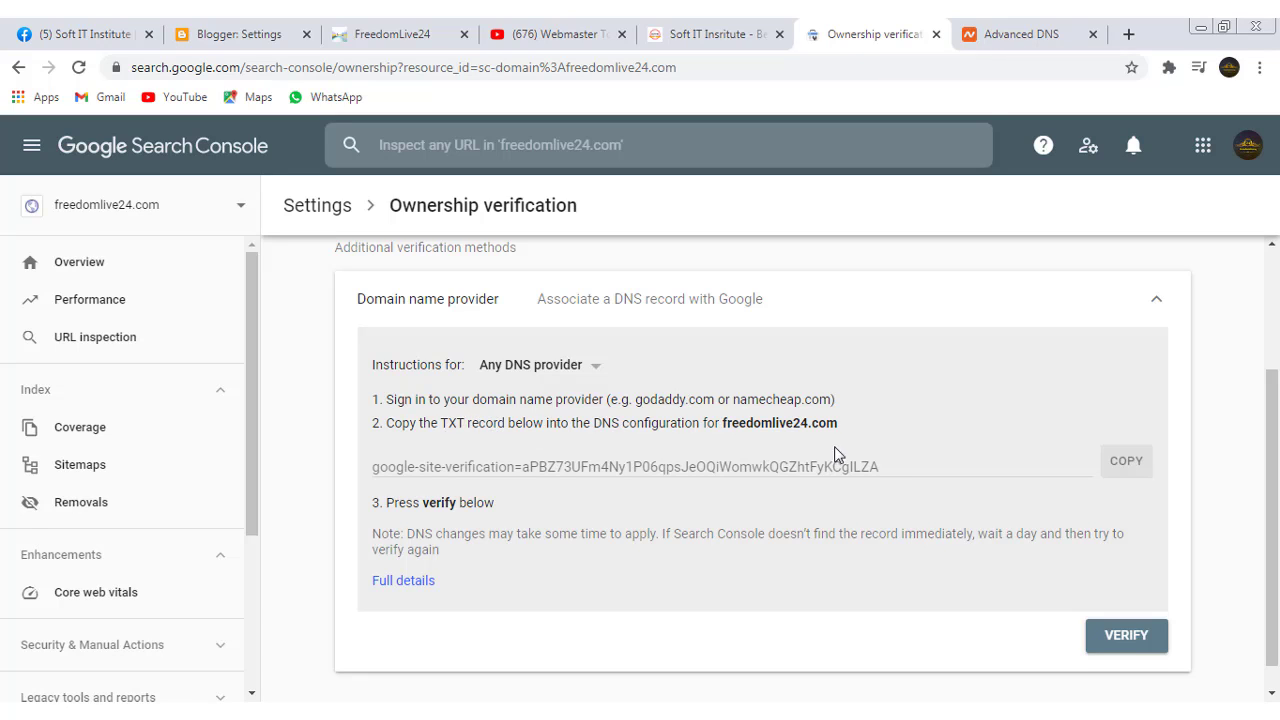
pyautogui.click(1126, 461)
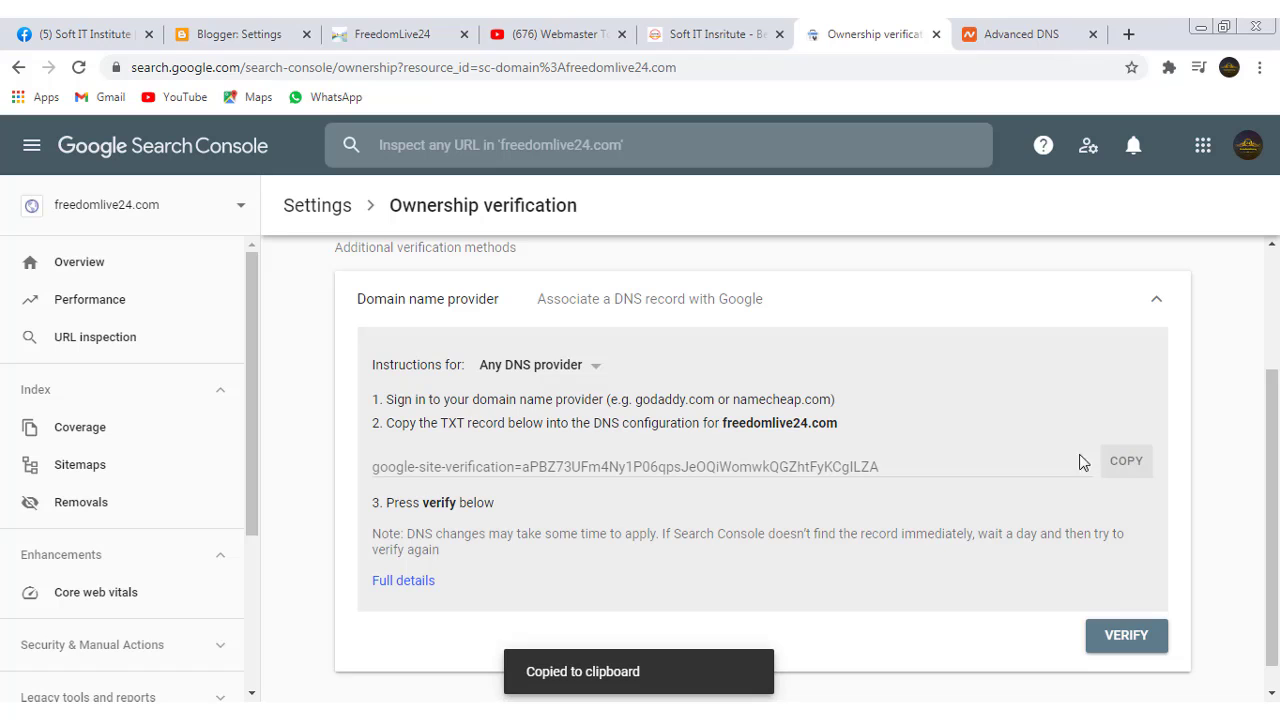
pyautogui.hotkey('alt', 'Tab')
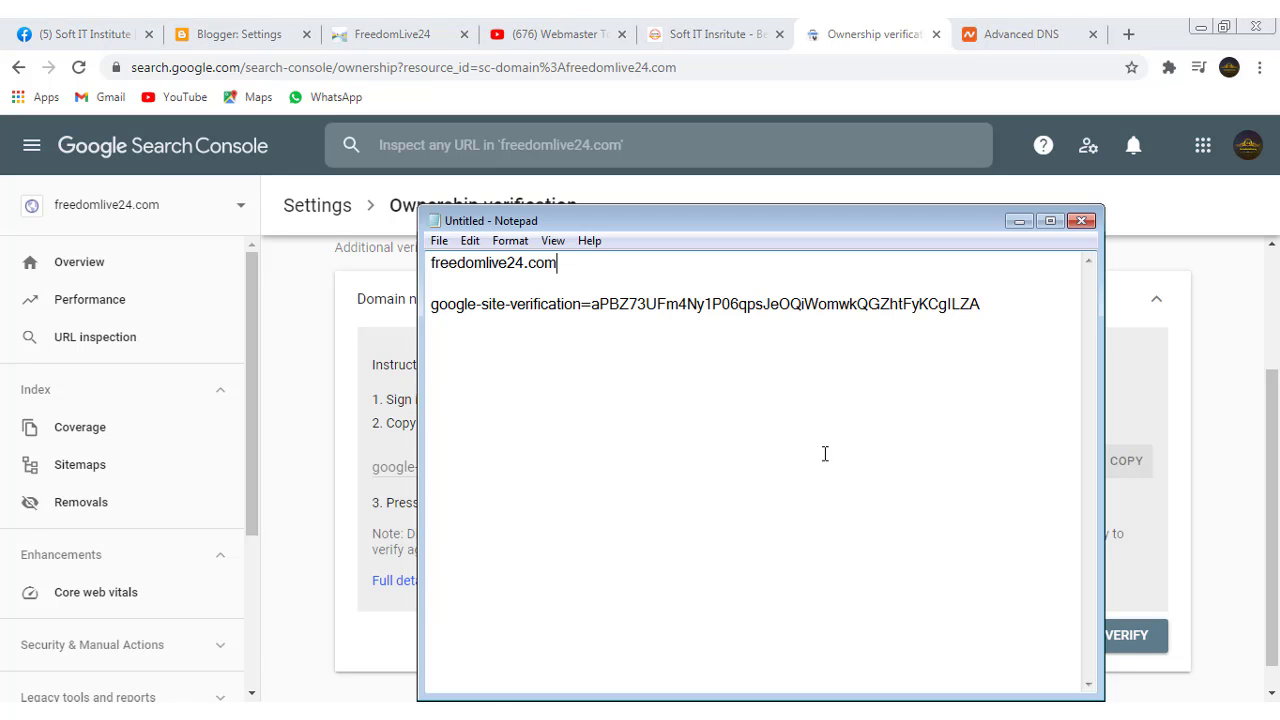
pyautogui.moveTo(995, 305); pyautogui.dragTo(413, 313)
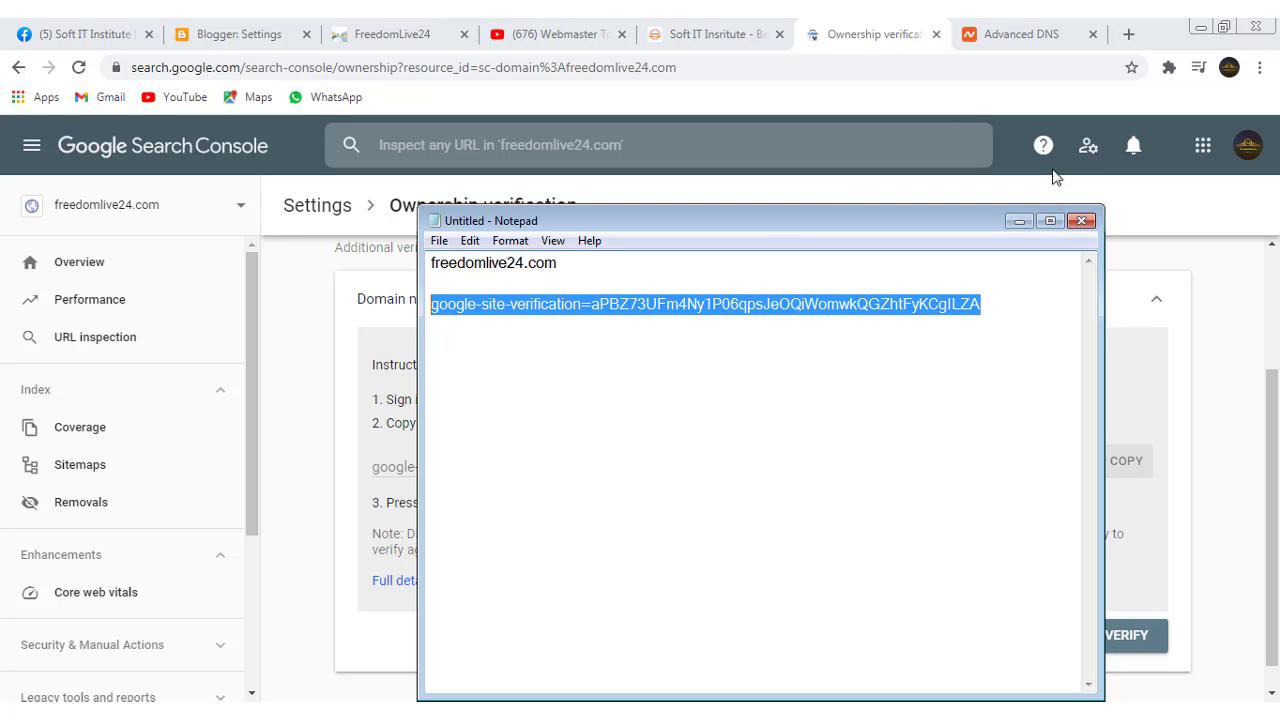
pyautogui.click(1019, 221)
pyautogui.click(1030, 28)
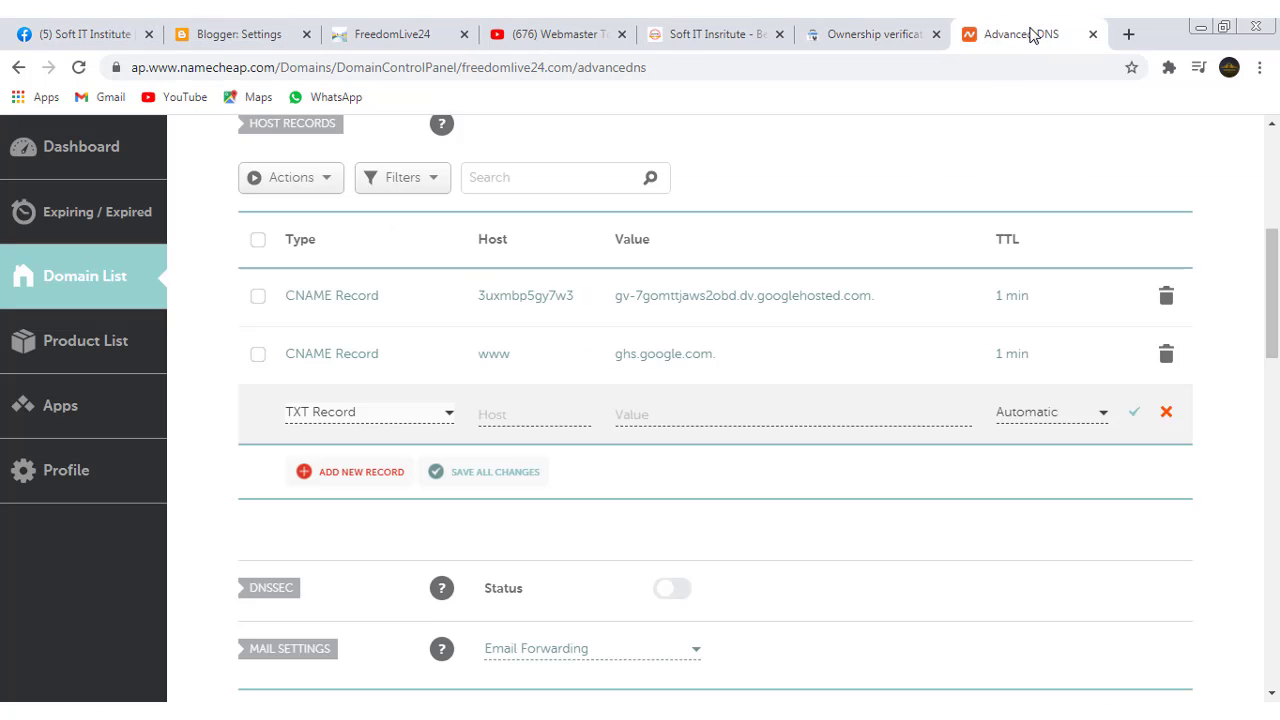
pyautogui.click(675, 413)
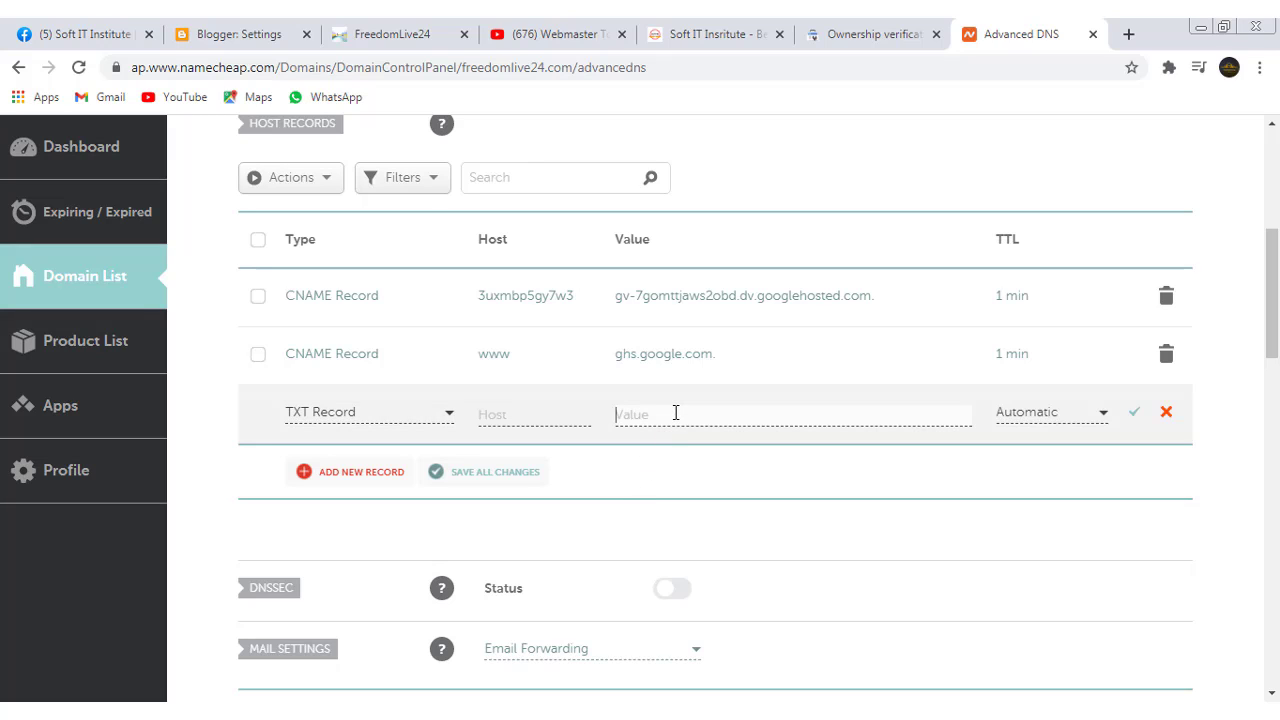
pyautogui.hotkey('ctrl', 'v')
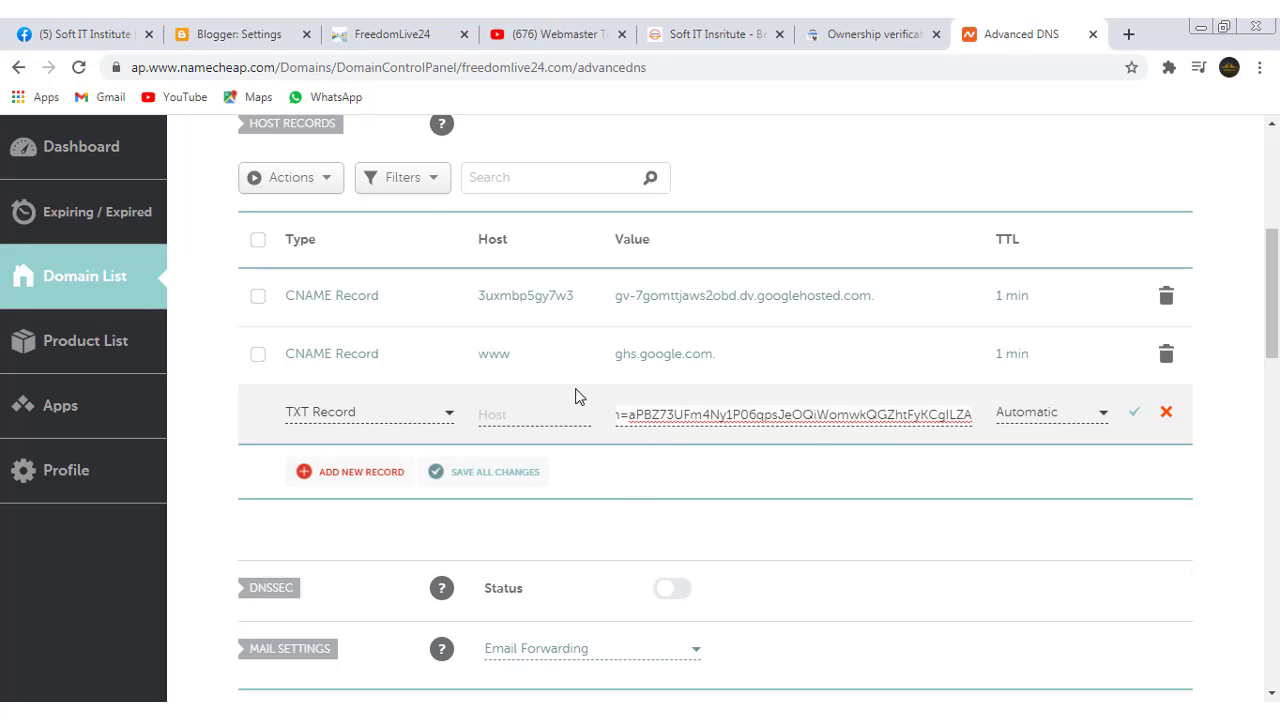
pyautogui.click(535, 421)
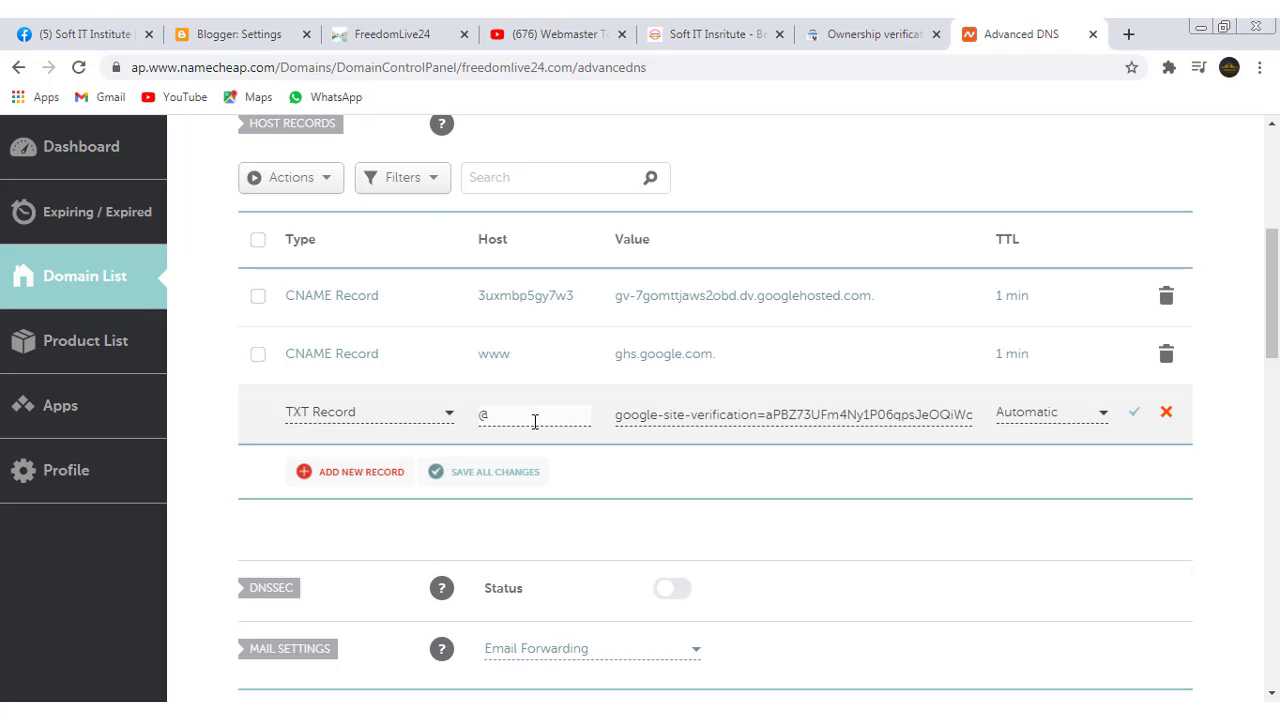
pyautogui.click(1133, 415)
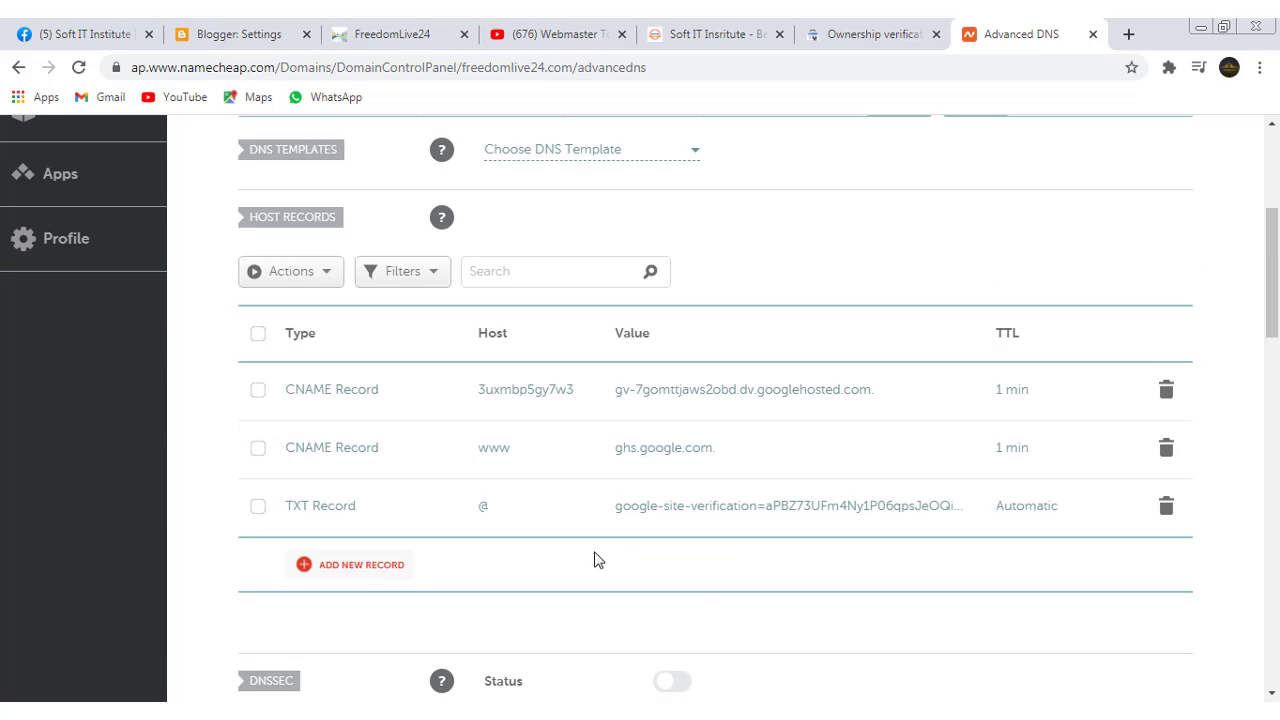
# Return to Search Console and verify ownership of the freedomlive24.com domain property through the domain name provider method.
pyautogui.click(860, 36)
pyautogui.scroll(-1, 778, 510)
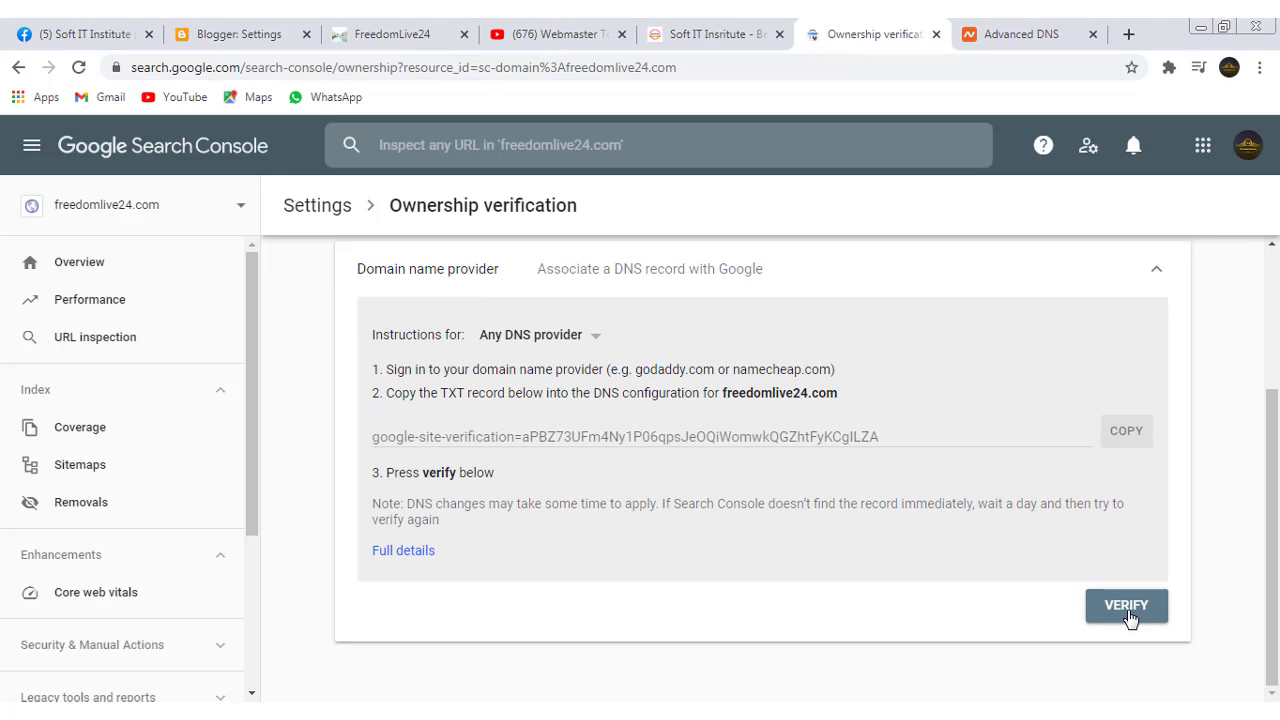
pyautogui.click(1125, 607)
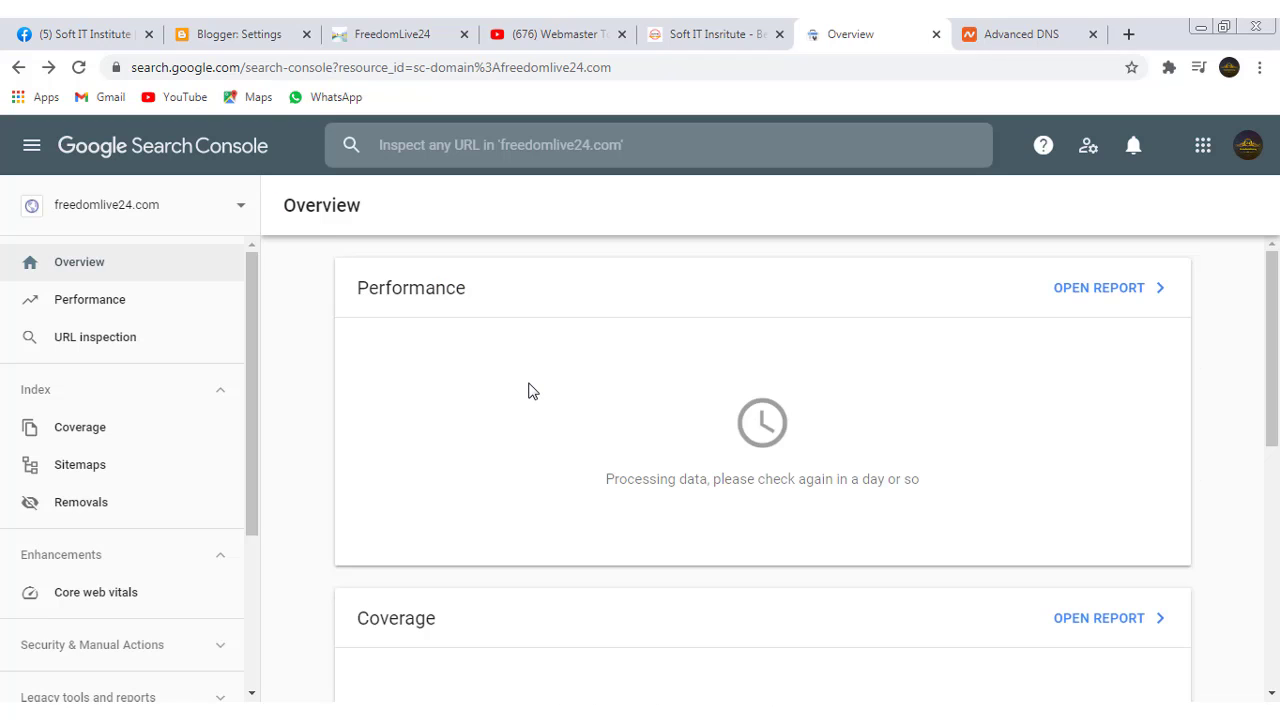
pyautogui.click(242, 207)
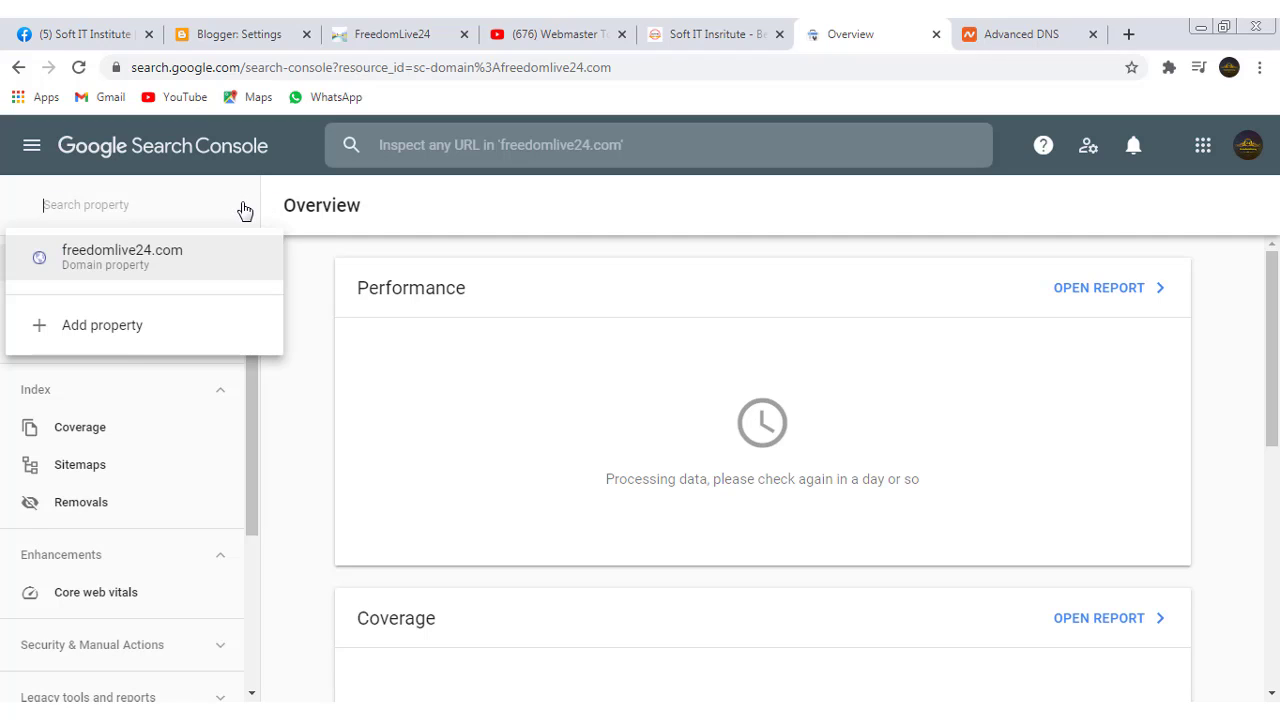
pyautogui.click(108, 330)
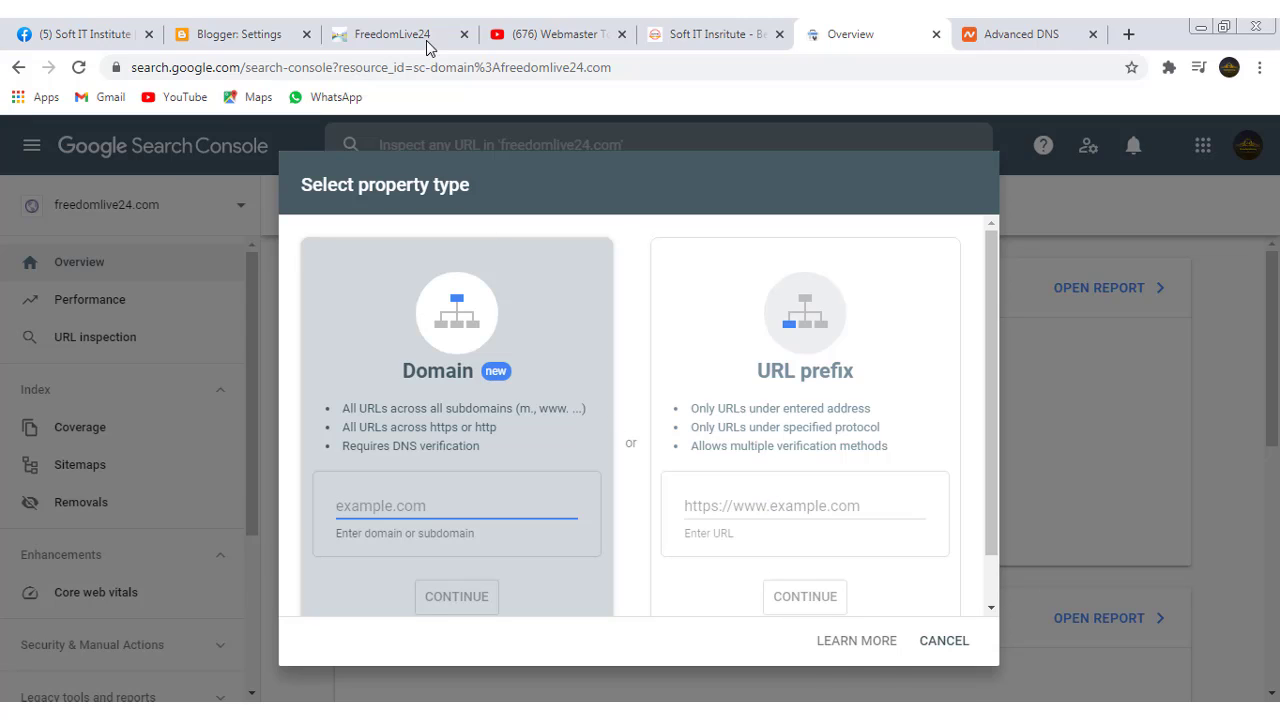
pyautogui.click(390, 40)
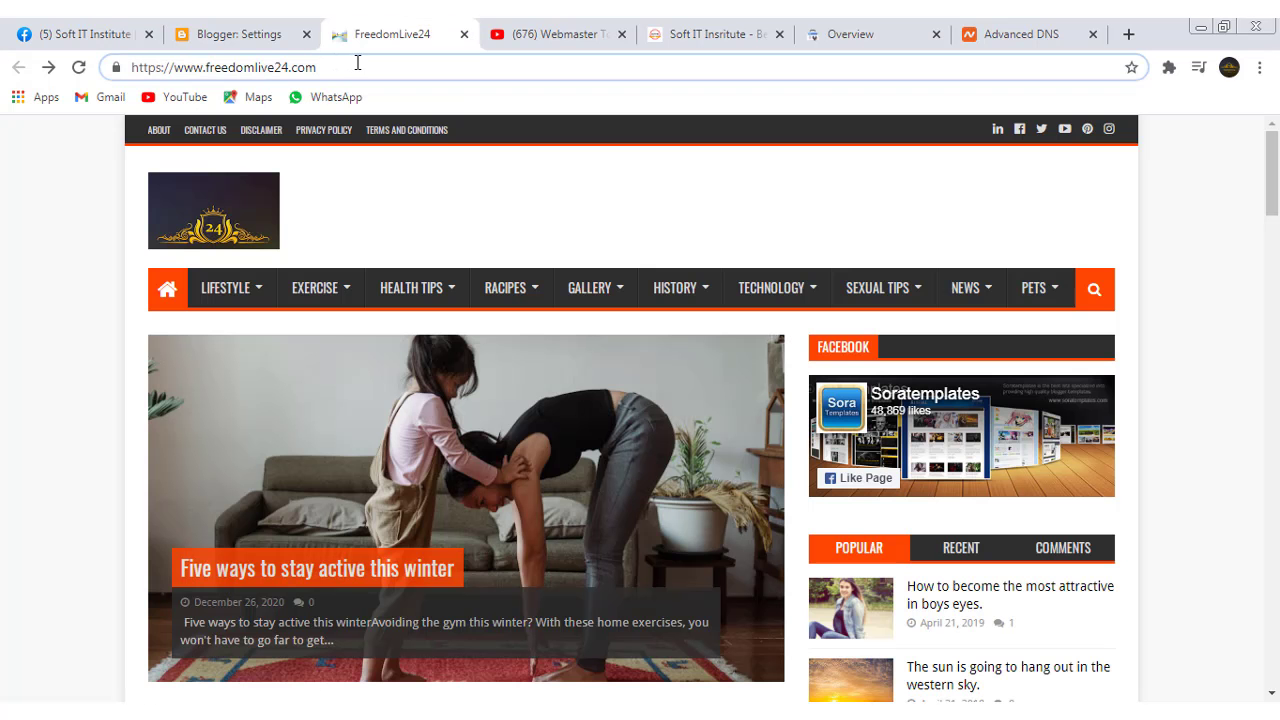
pyautogui.moveTo(357, 63); pyautogui.dragTo(56, 72)
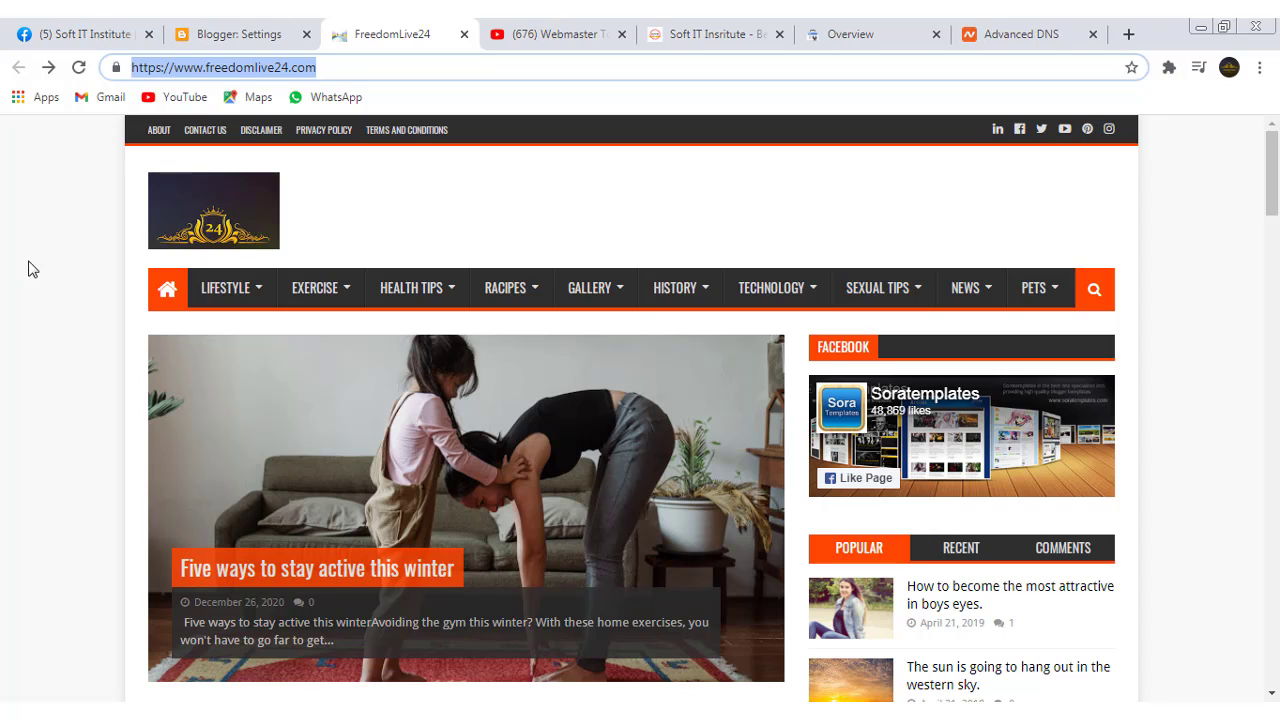
pyautogui.click(862, 34)
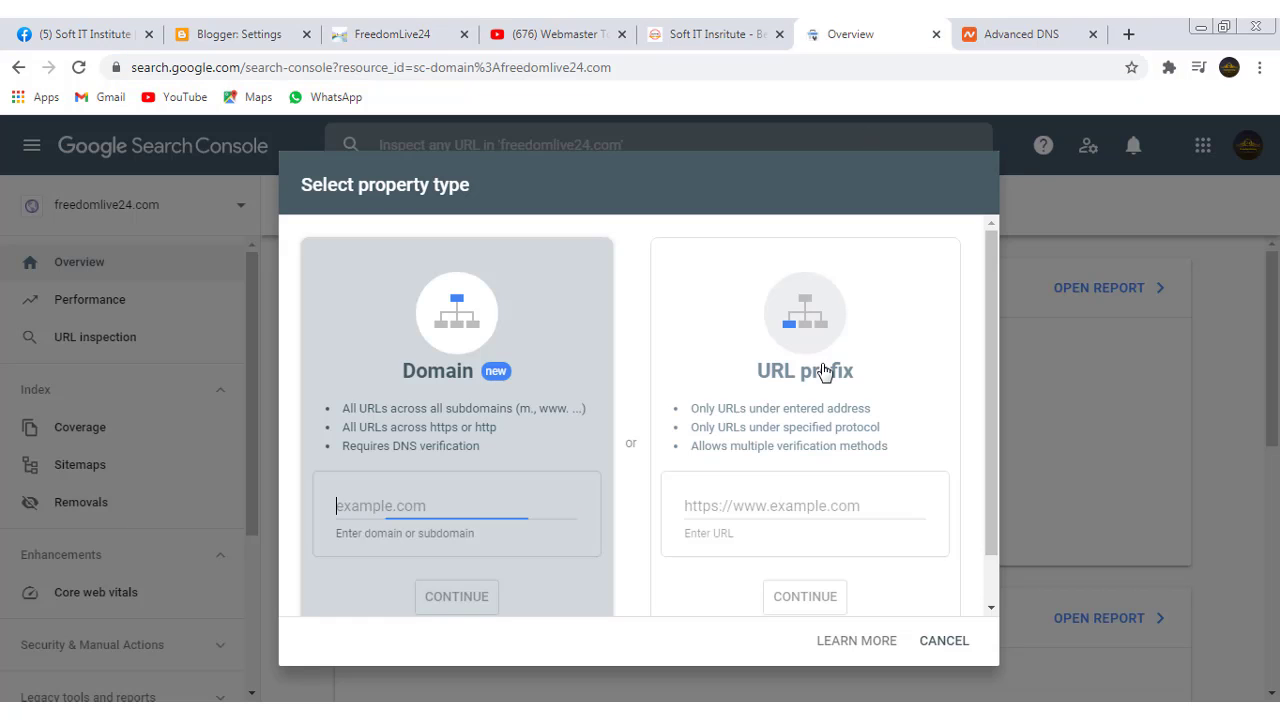
pyautogui.click(768, 510)
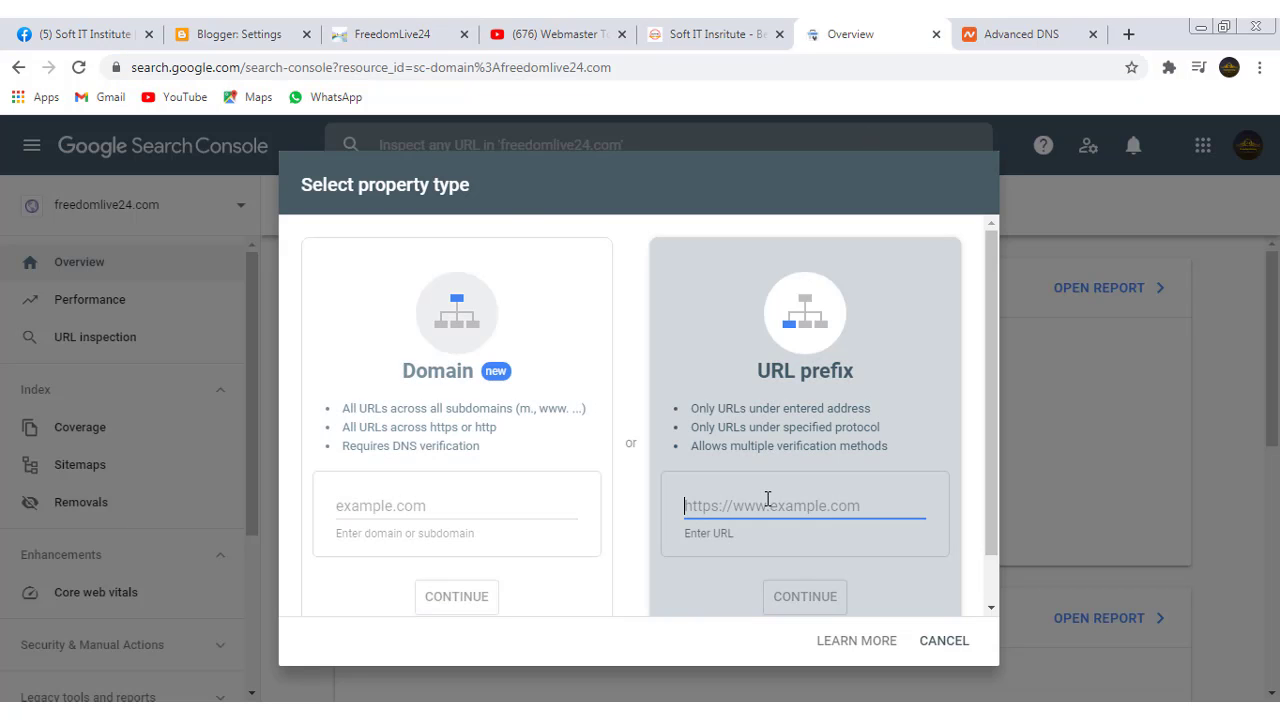
pyautogui.hotkey('ctrl', 'v')
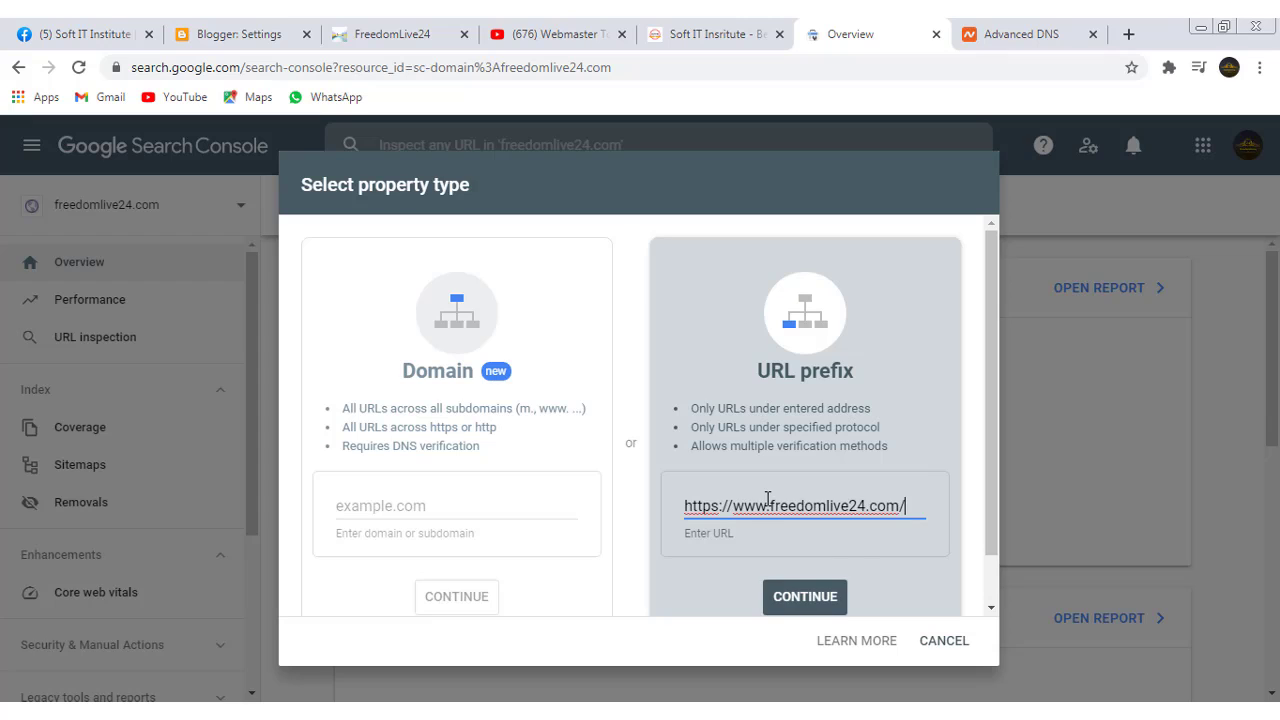
pyautogui.click(822, 598)
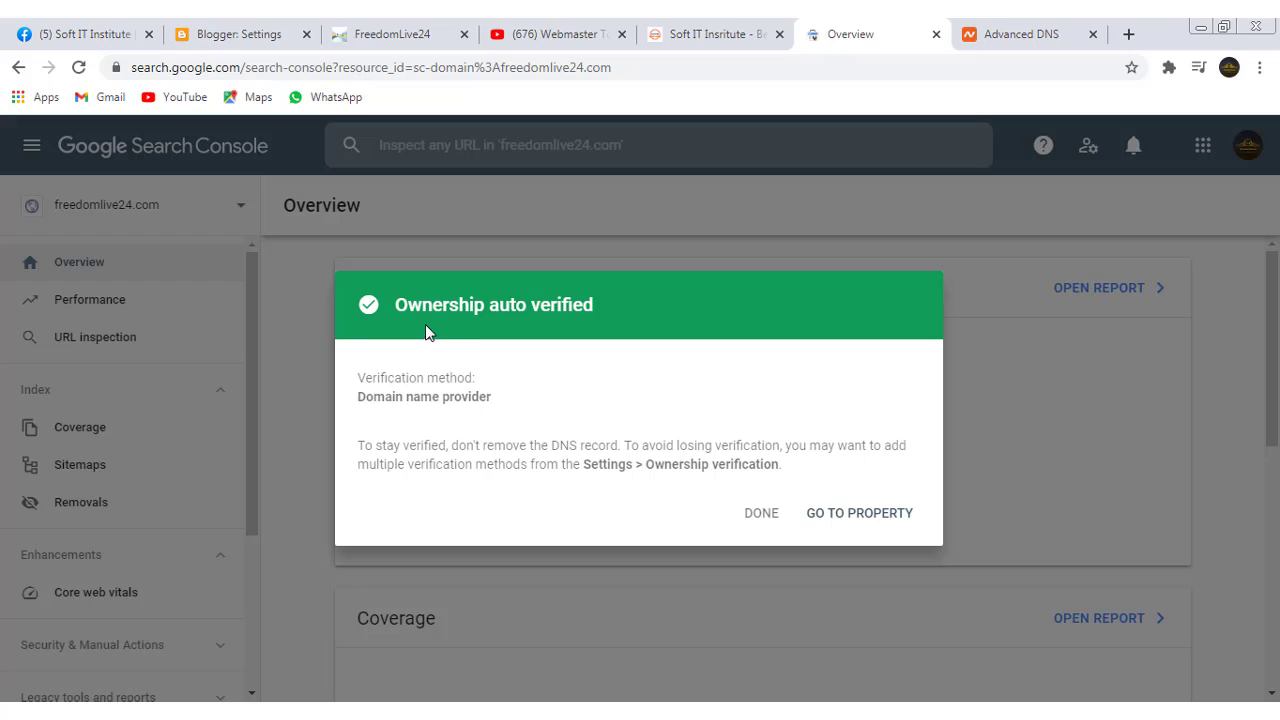
pyautogui.click(845, 520)
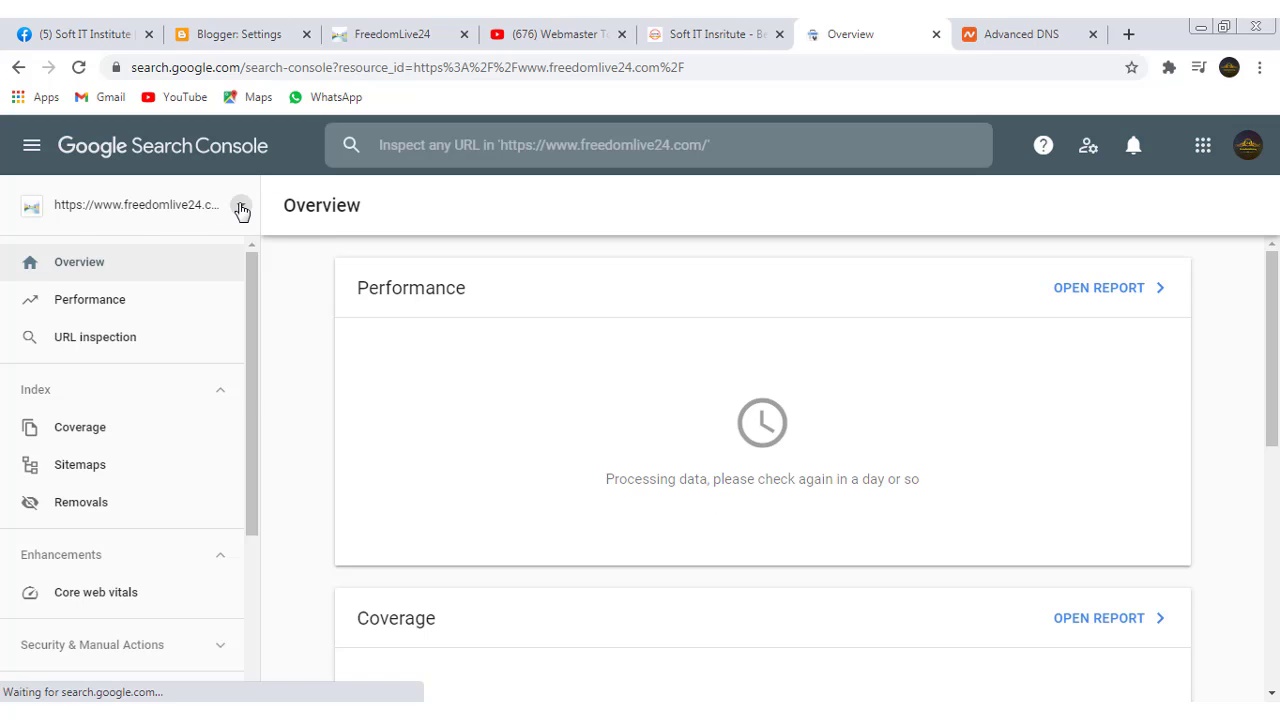
pyautogui.click(241, 208)
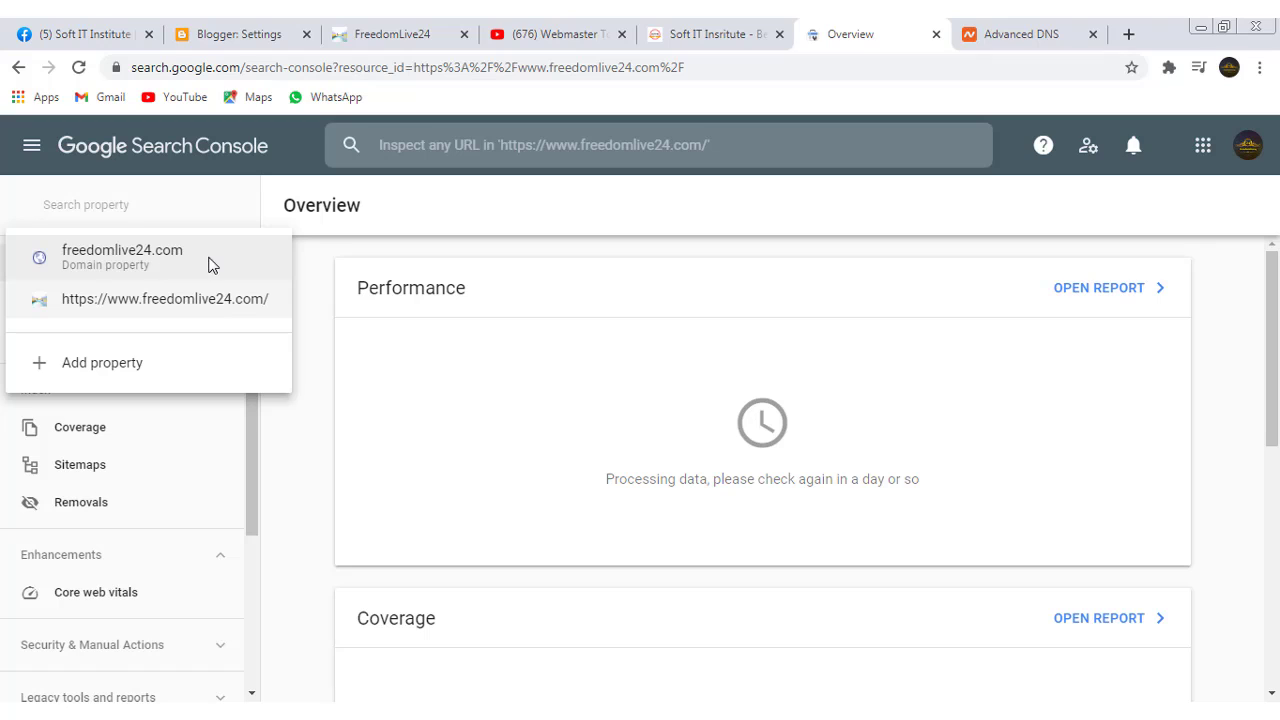
pyautogui.click(139, 305)
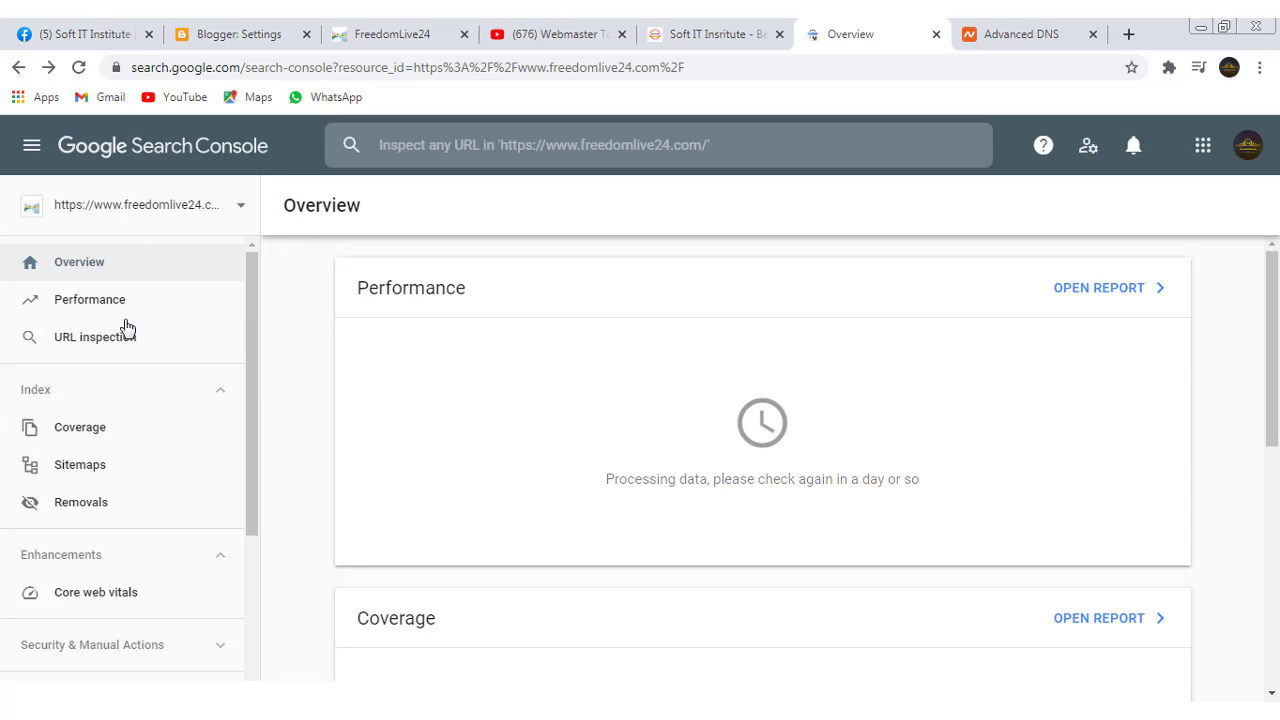
pyautogui.scroll(-2, 116, 380)
pyautogui.scroll(-2, 116, 404)
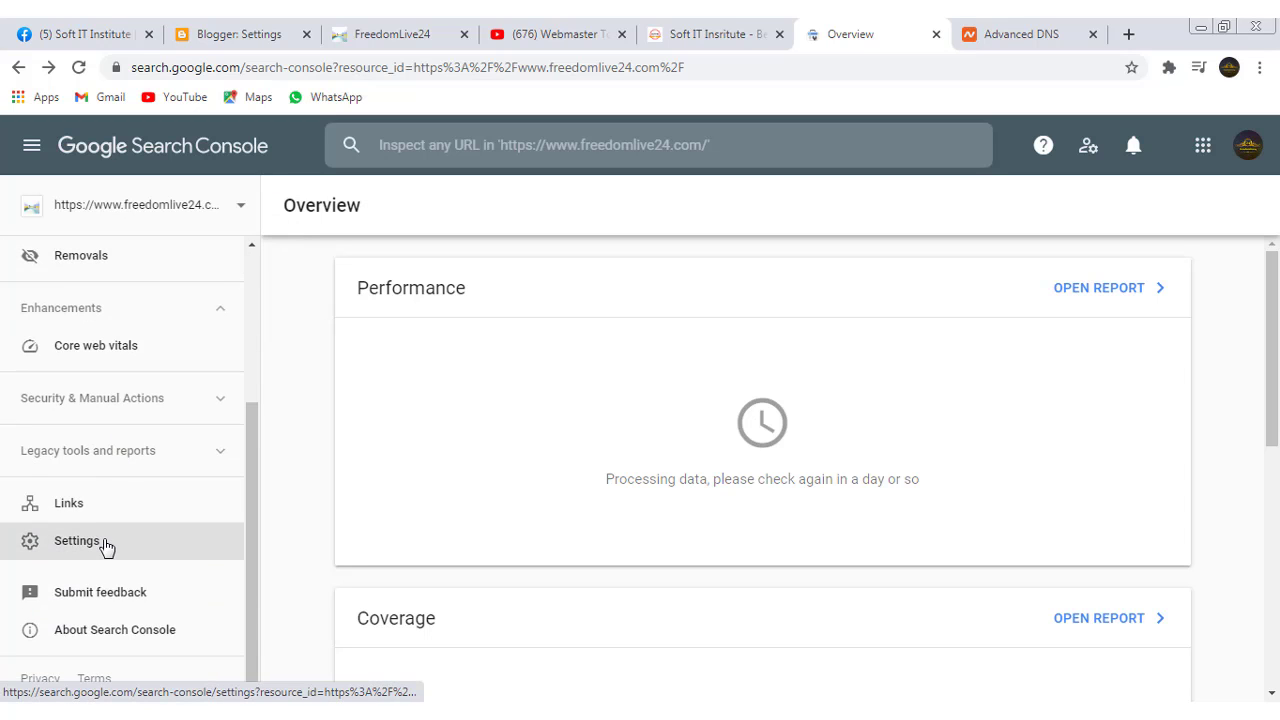
pyautogui.click(105, 546)
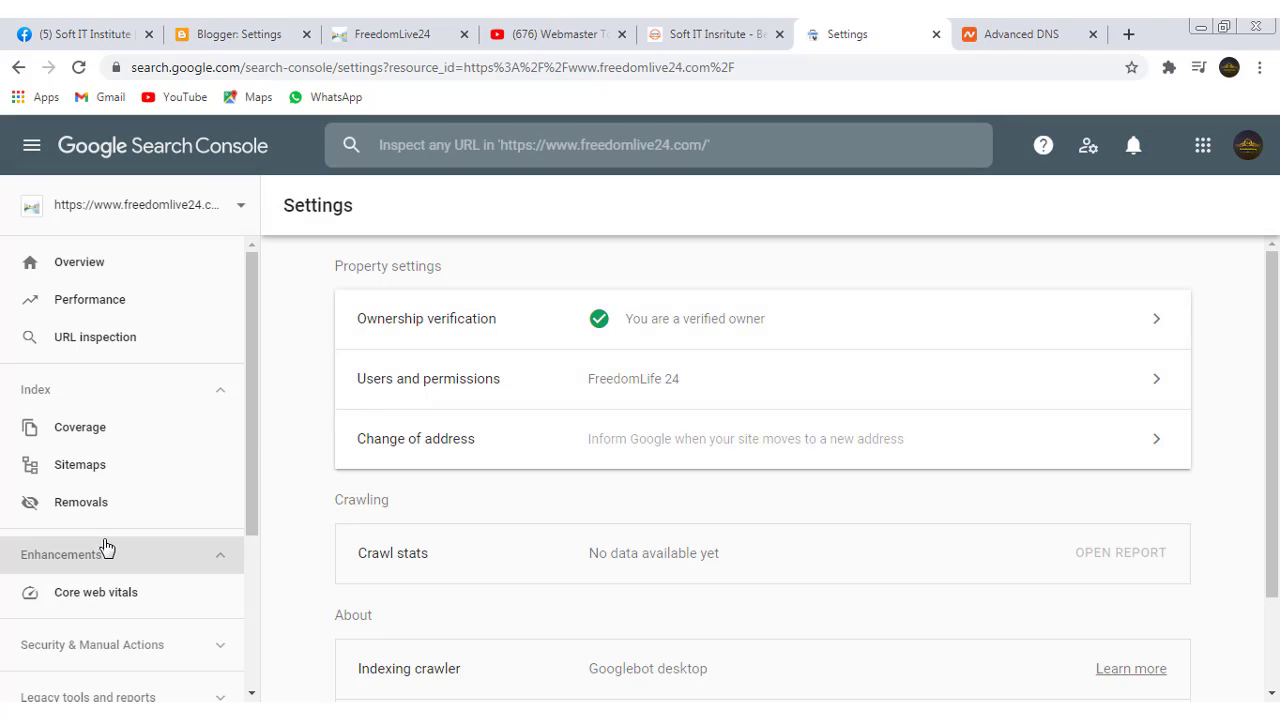
pyautogui.click(1142, 319)
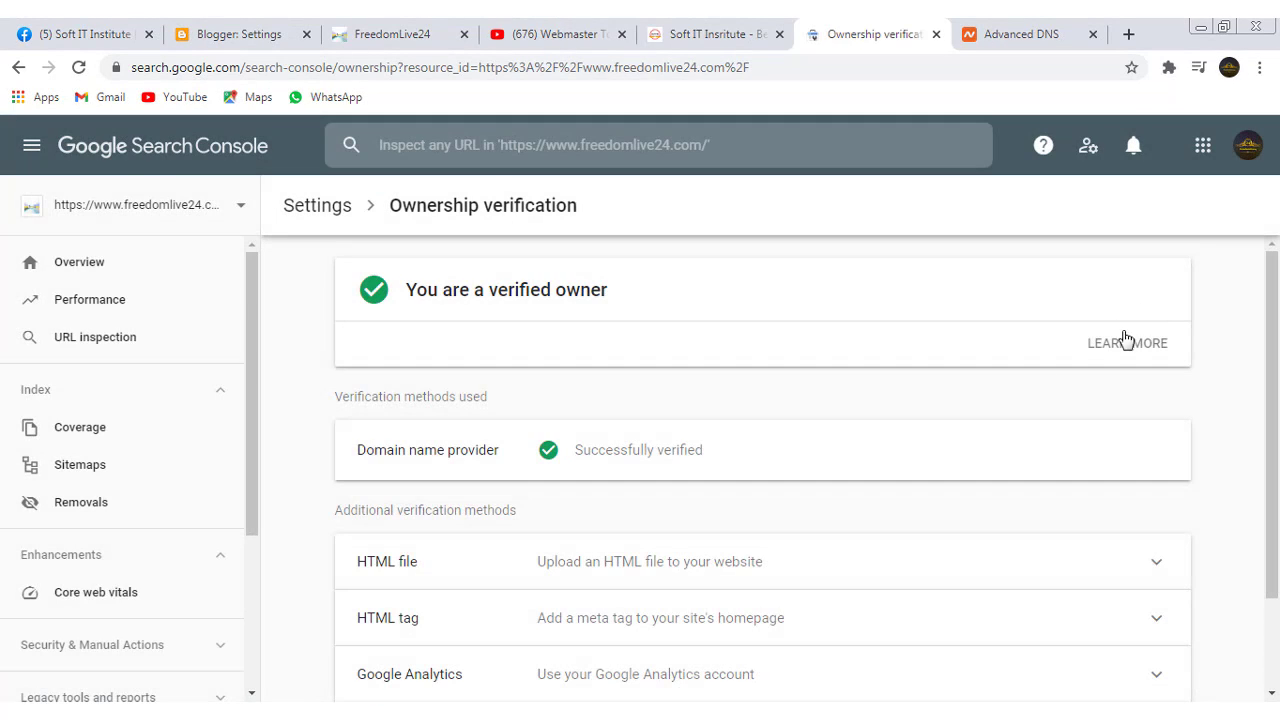
# Examine the additional ownership verification methods and expand the HTML file instructions.
pyautogui.scroll(-1, 955, 433)
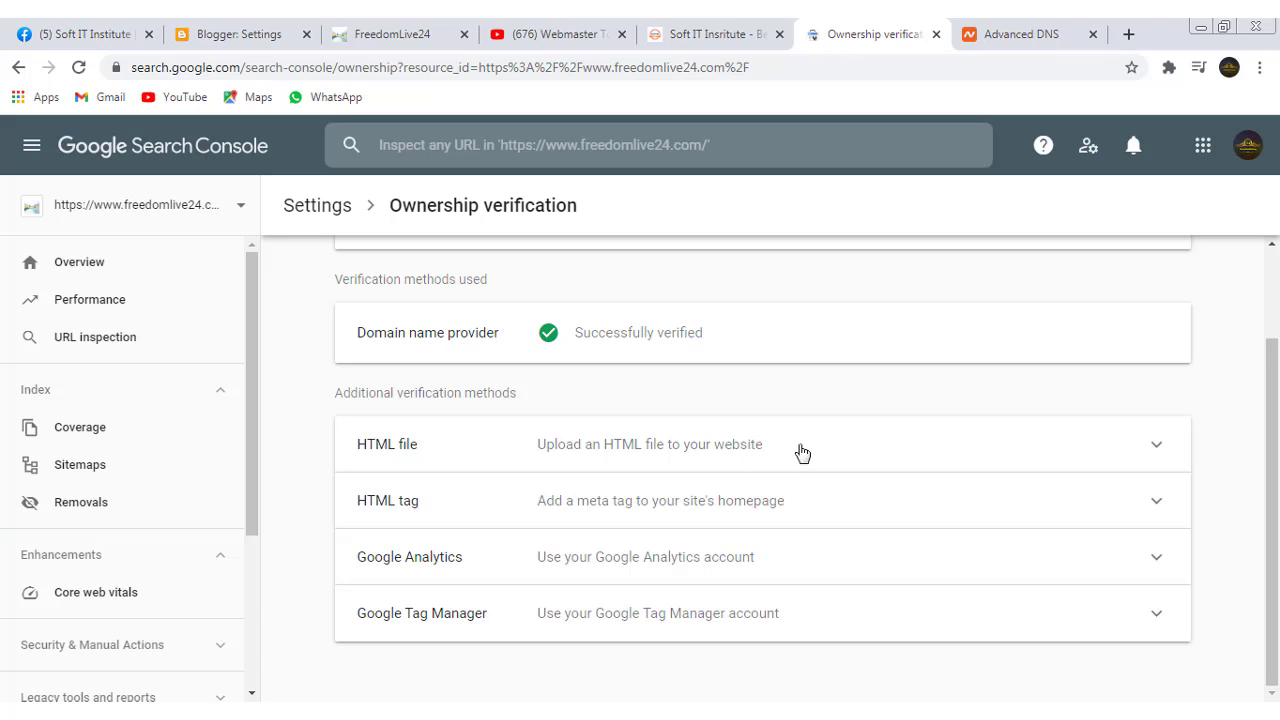
pyautogui.click(894, 449)
pyautogui.scroll(1, 865, 476)
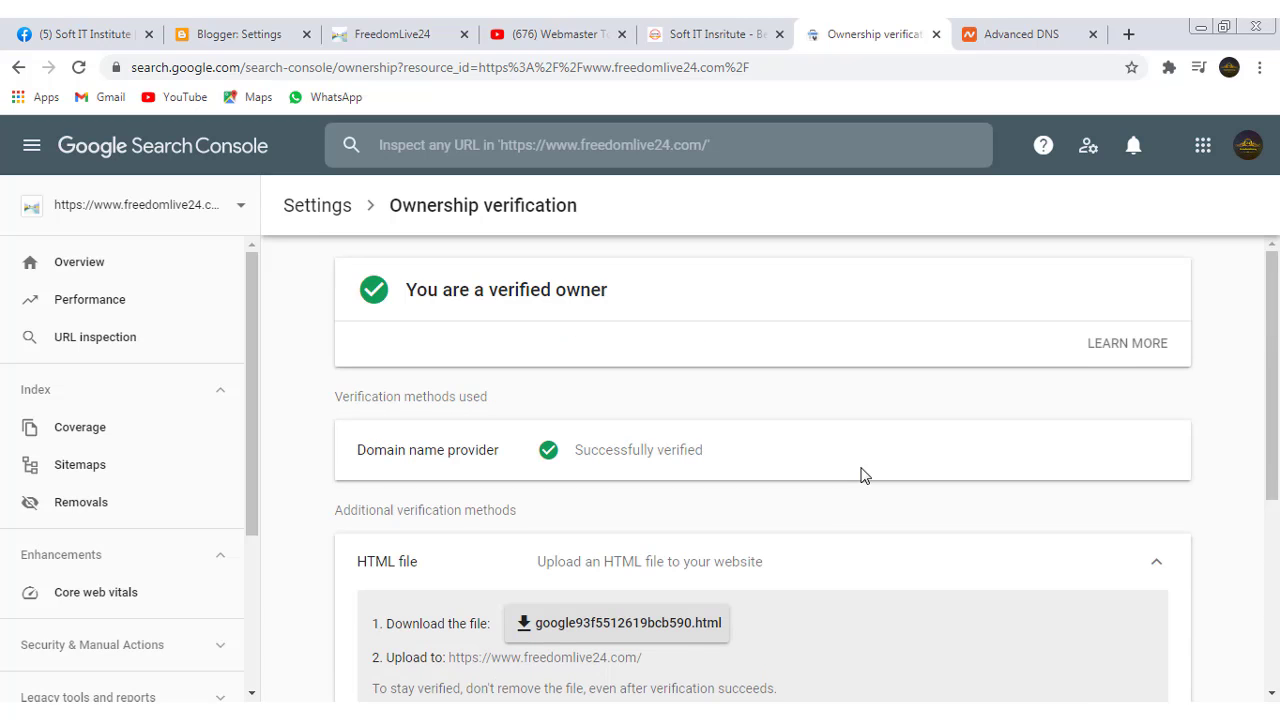
pyautogui.scroll(-4, 864, 475)
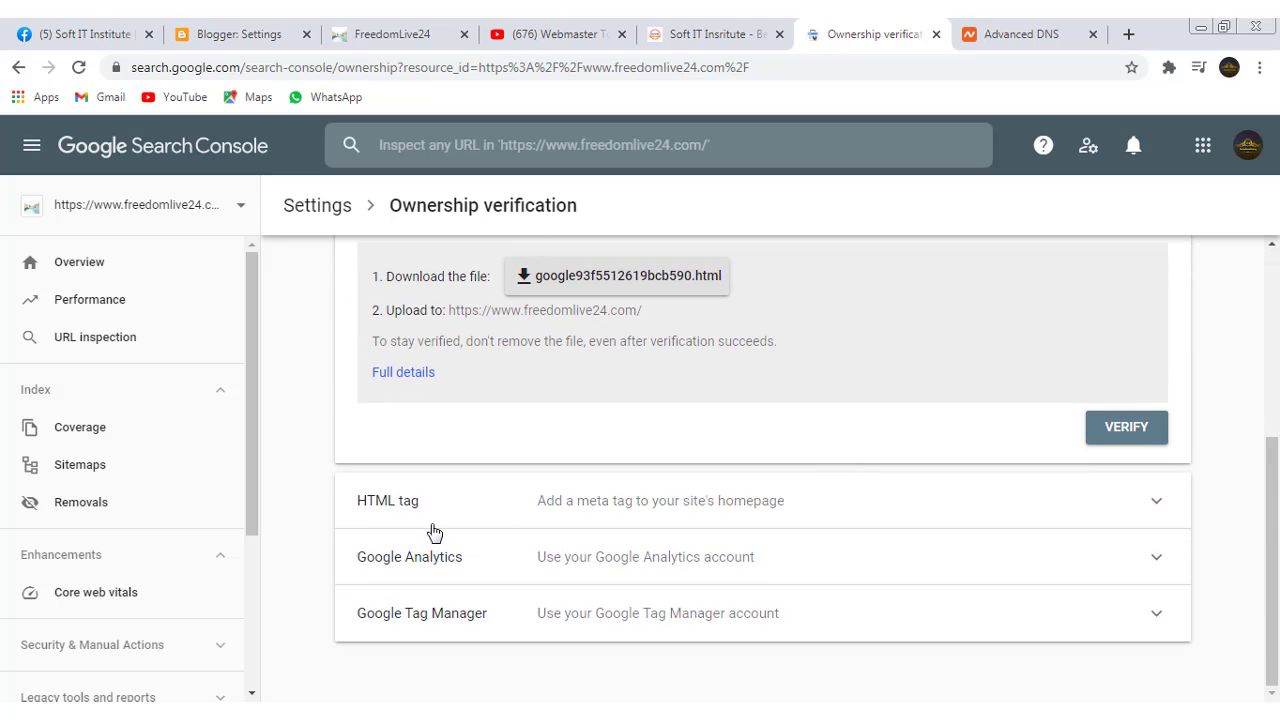
# Expand the HTML tag verification method and copy its google-site-verification meta tag.
pyautogui.click(1152, 506)
pyautogui.scroll(-2, 920, 537)
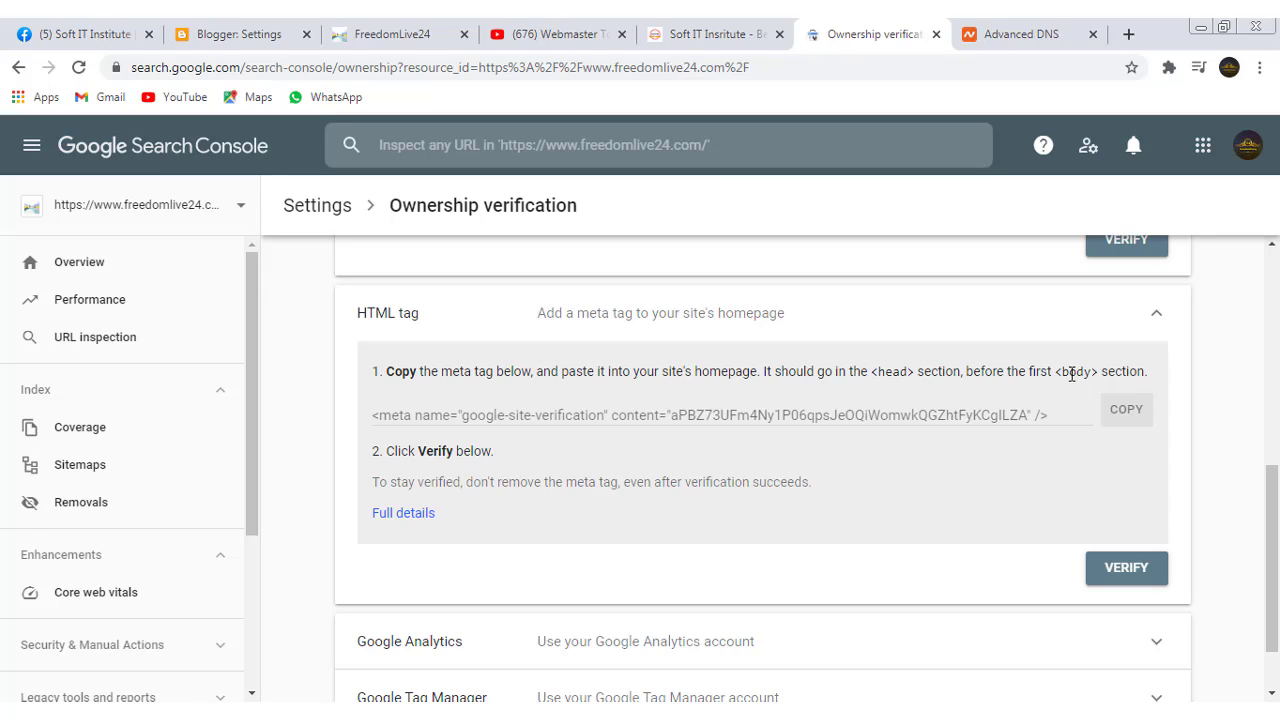
pyautogui.click(1126, 411)
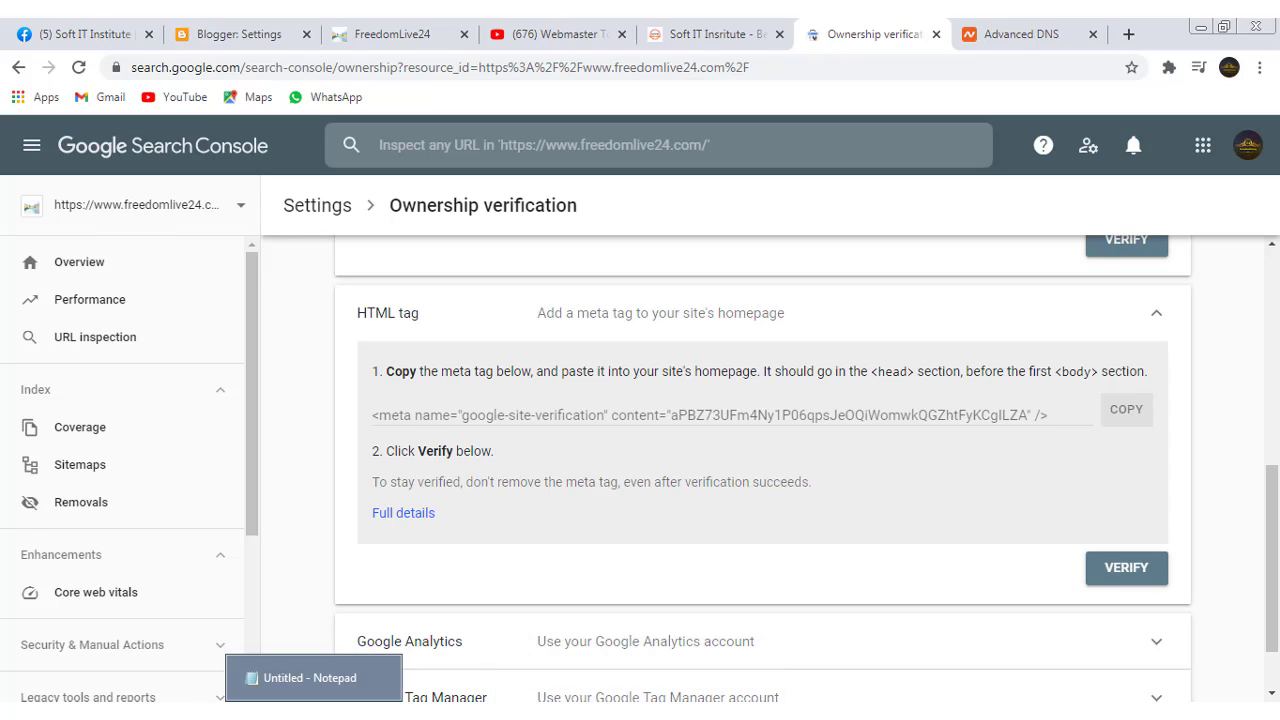
# Paste the copied verification meta tag into the untitled Notepad note below the TXT verification token, and minimize Notepad.
pyautogui.click(314, 677)
pyautogui.click(992, 313)
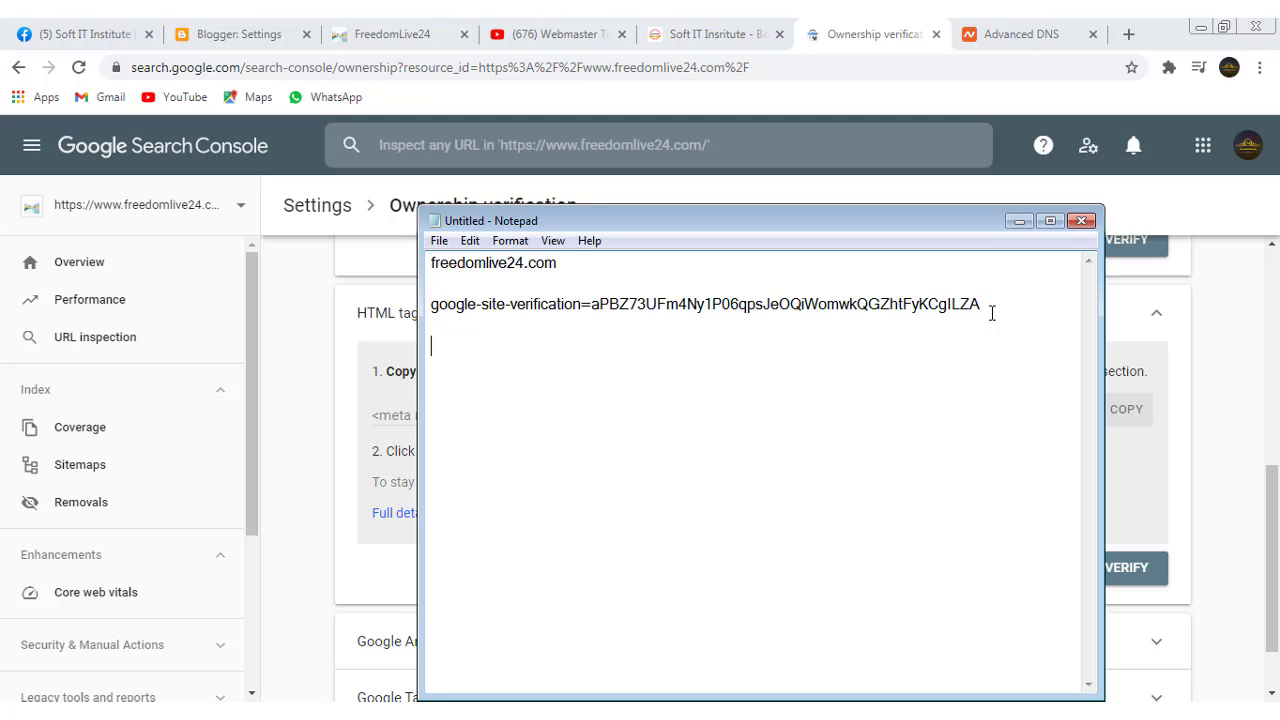
pyautogui.hotkey('ctrl', 'v')
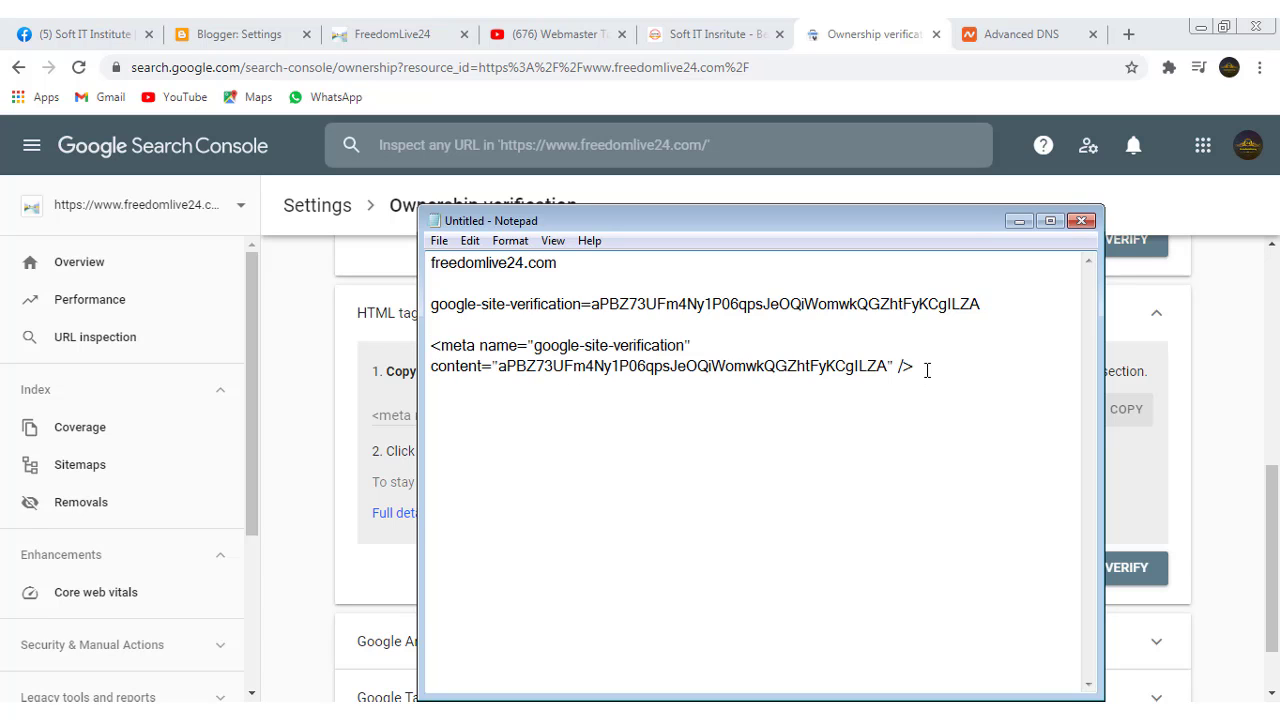
pyautogui.click(1021, 220)
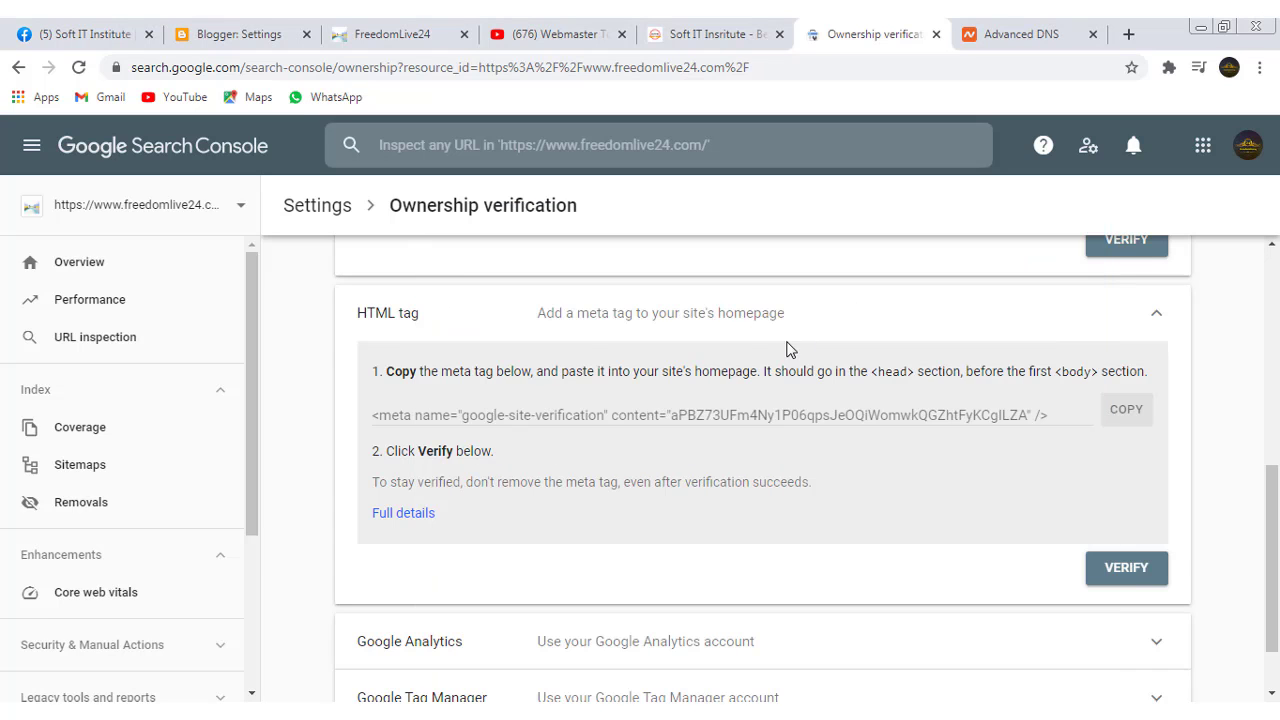
# Switch to Blogger and open the FreedomLive24 blog's theme for HTML editing.
pyautogui.click(228, 35)
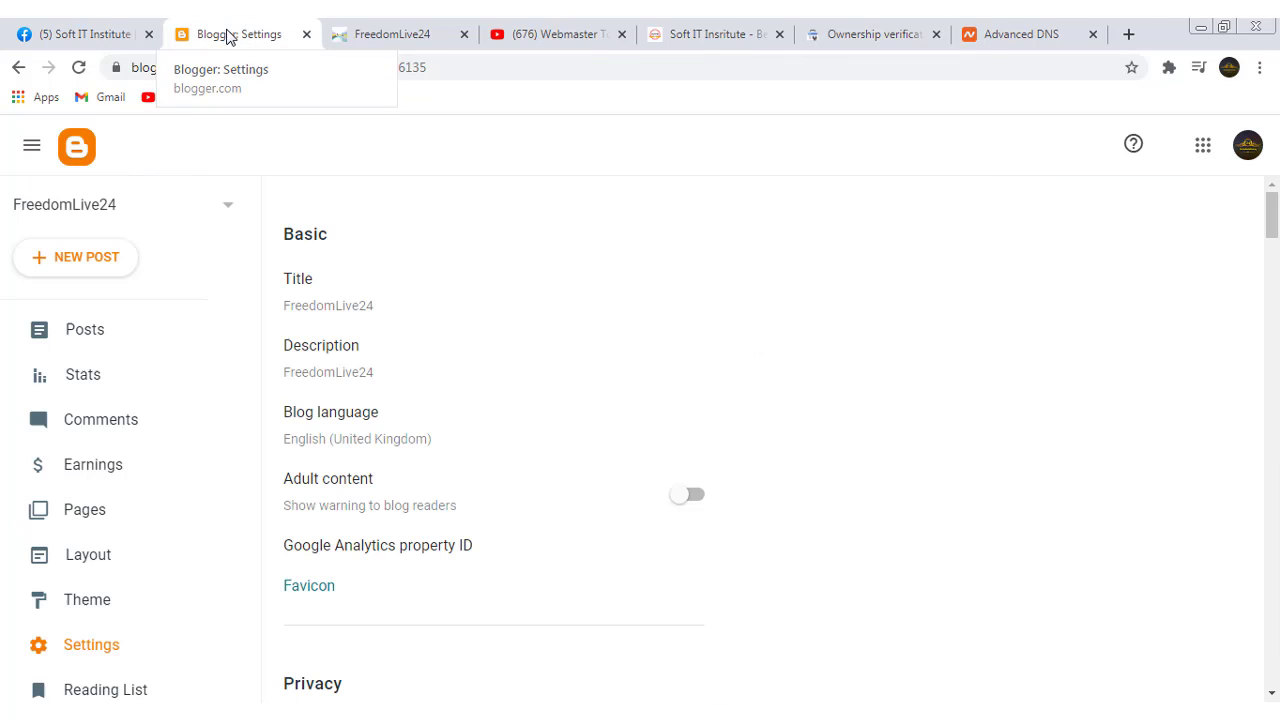
pyautogui.scroll(-1, 165, 462)
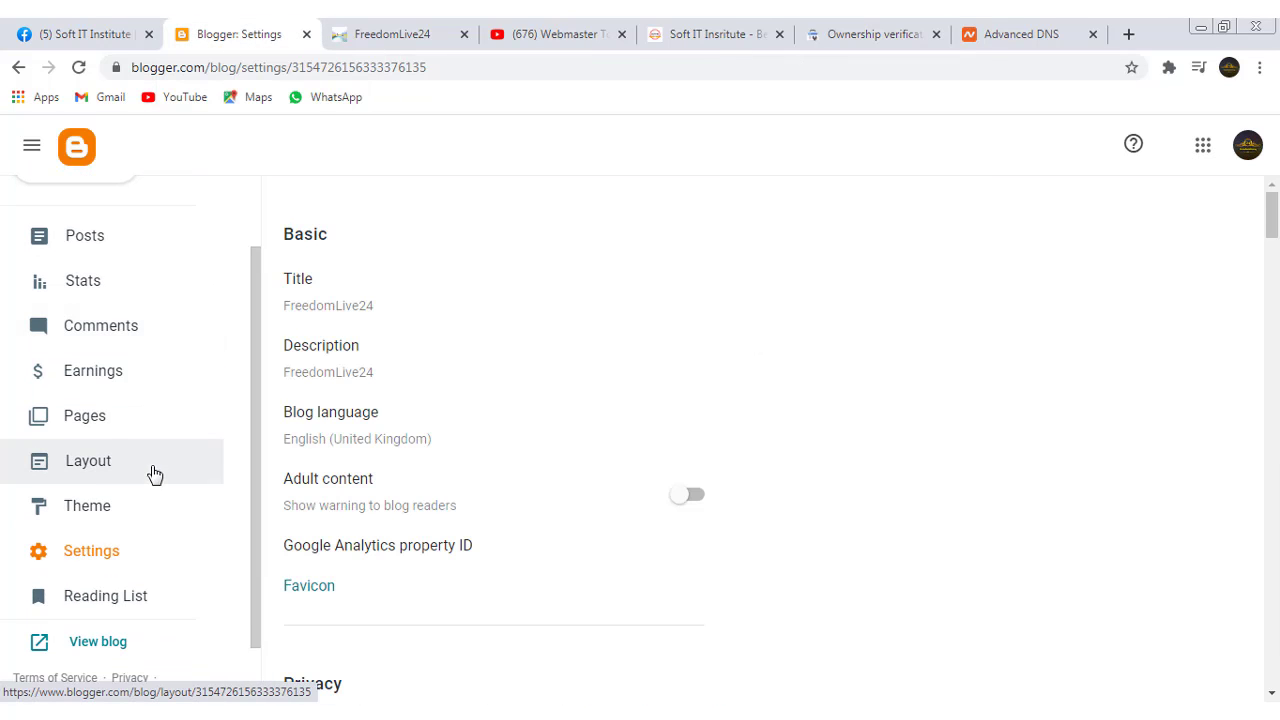
pyautogui.click(112, 468)
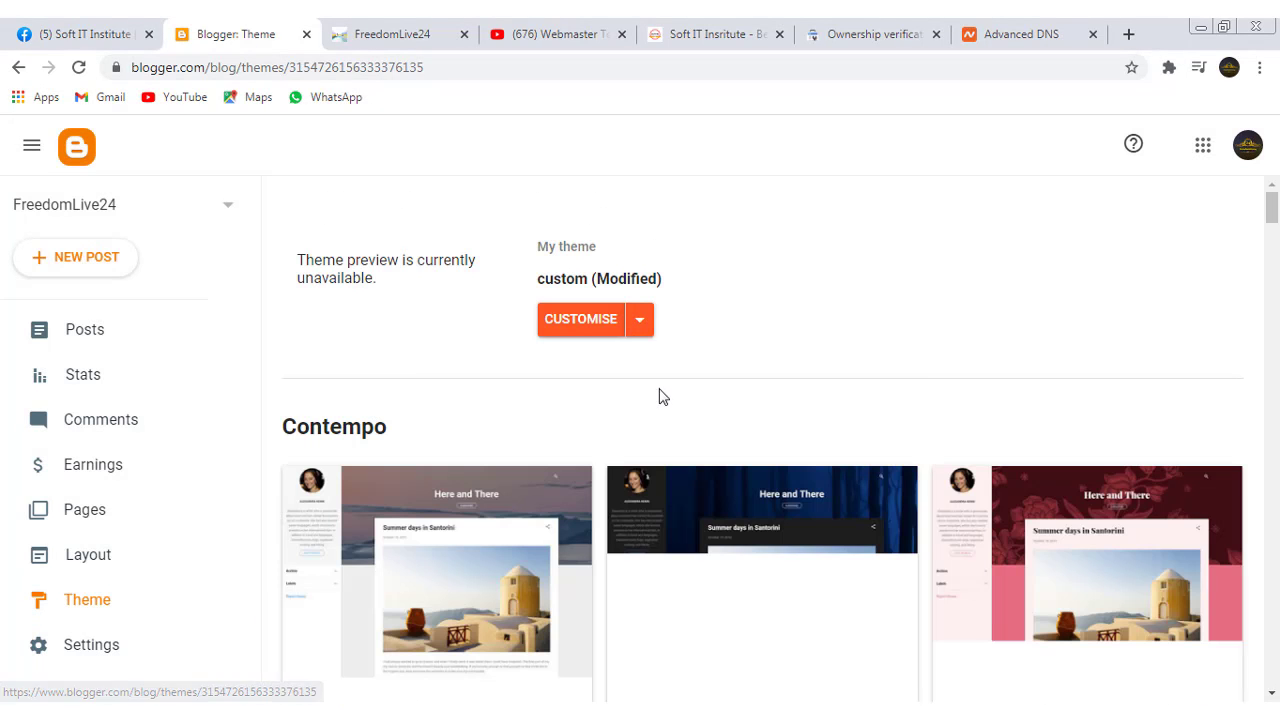
pyautogui.click(640, 322)
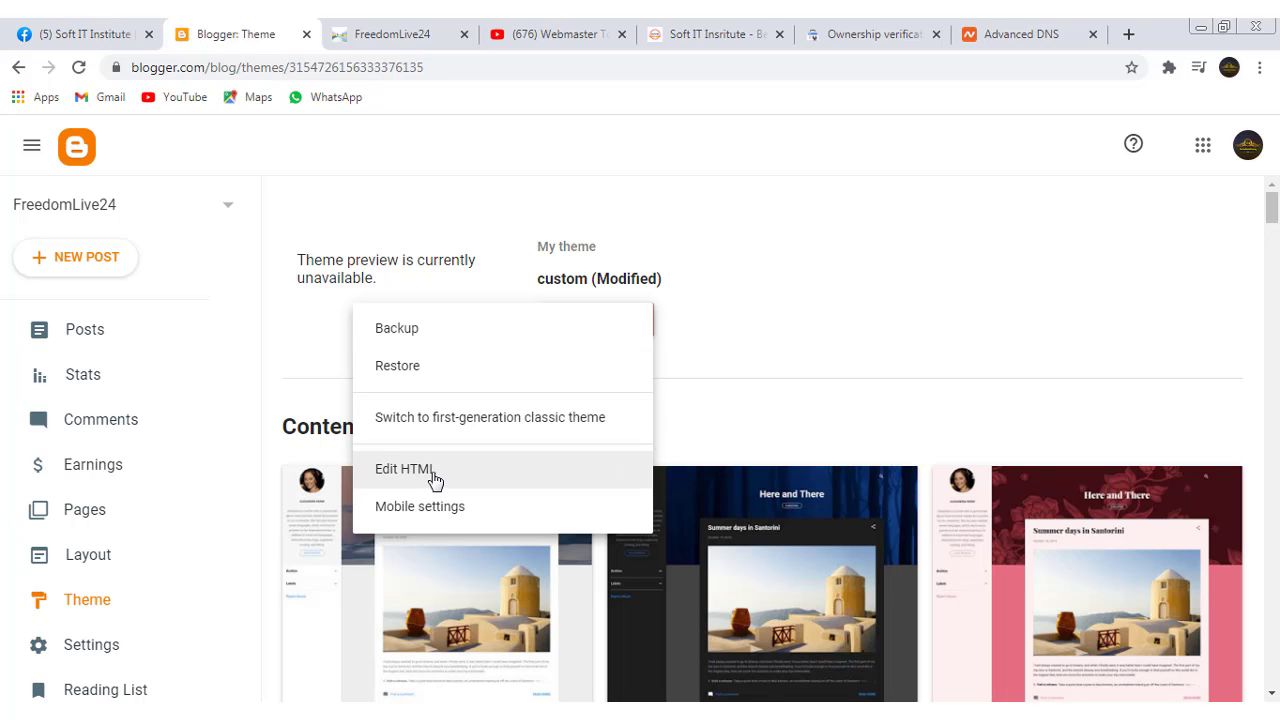
pyautogui.click(436, 478)
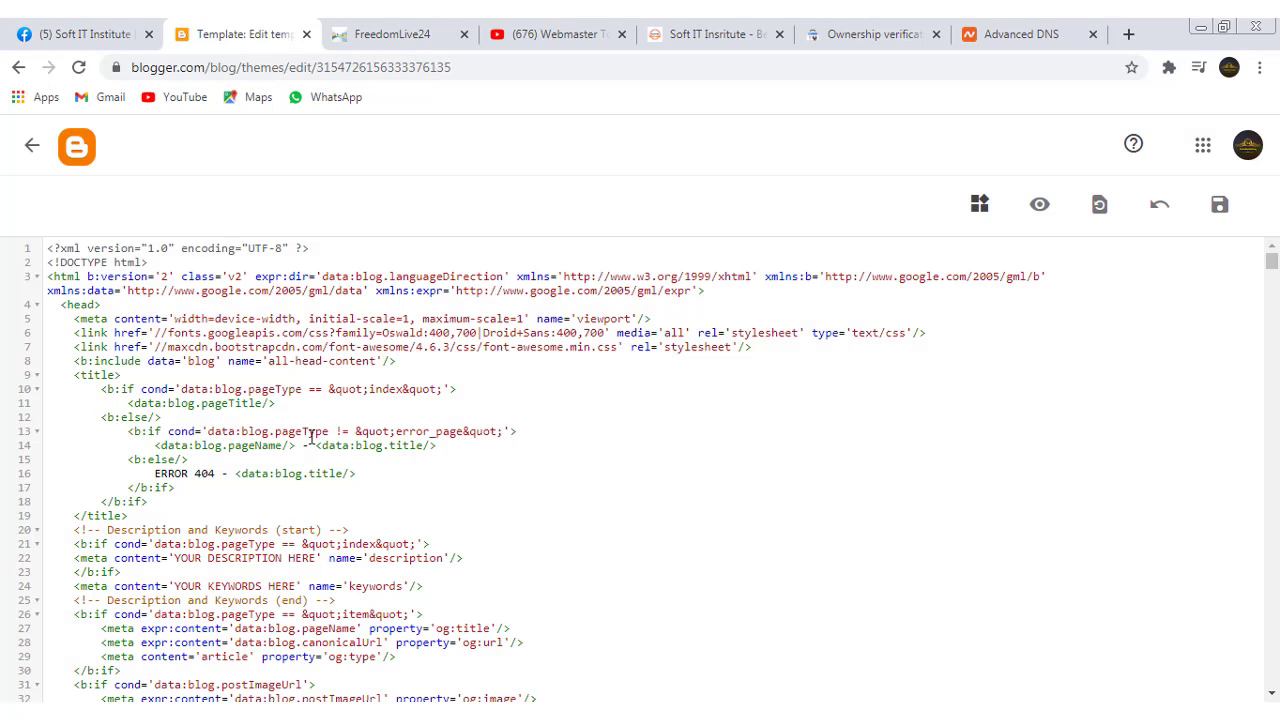
# Insert the copied google-site-verification meta tag with its token on a new line directly after the opening <head> tag, and save the theme.
pyautogui.click(107, 305)
pyautogui.press('Return')
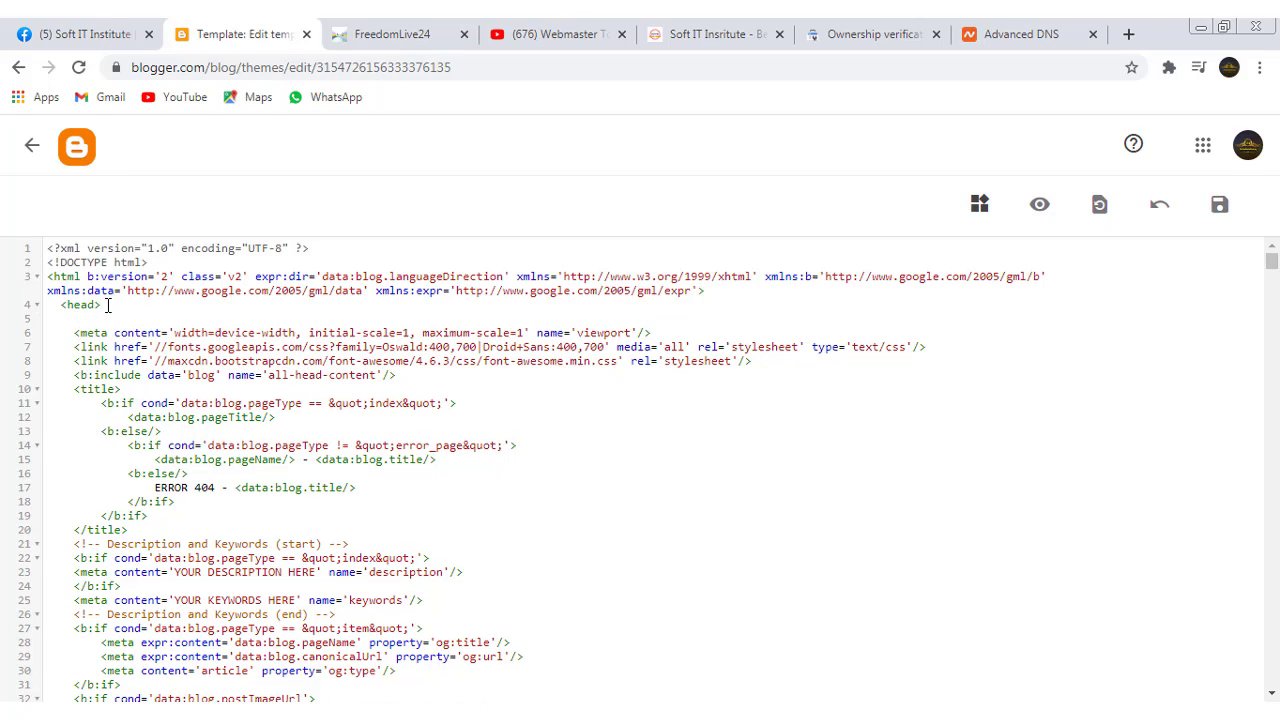
pyautogui.hotkey('ctrl', 'v')
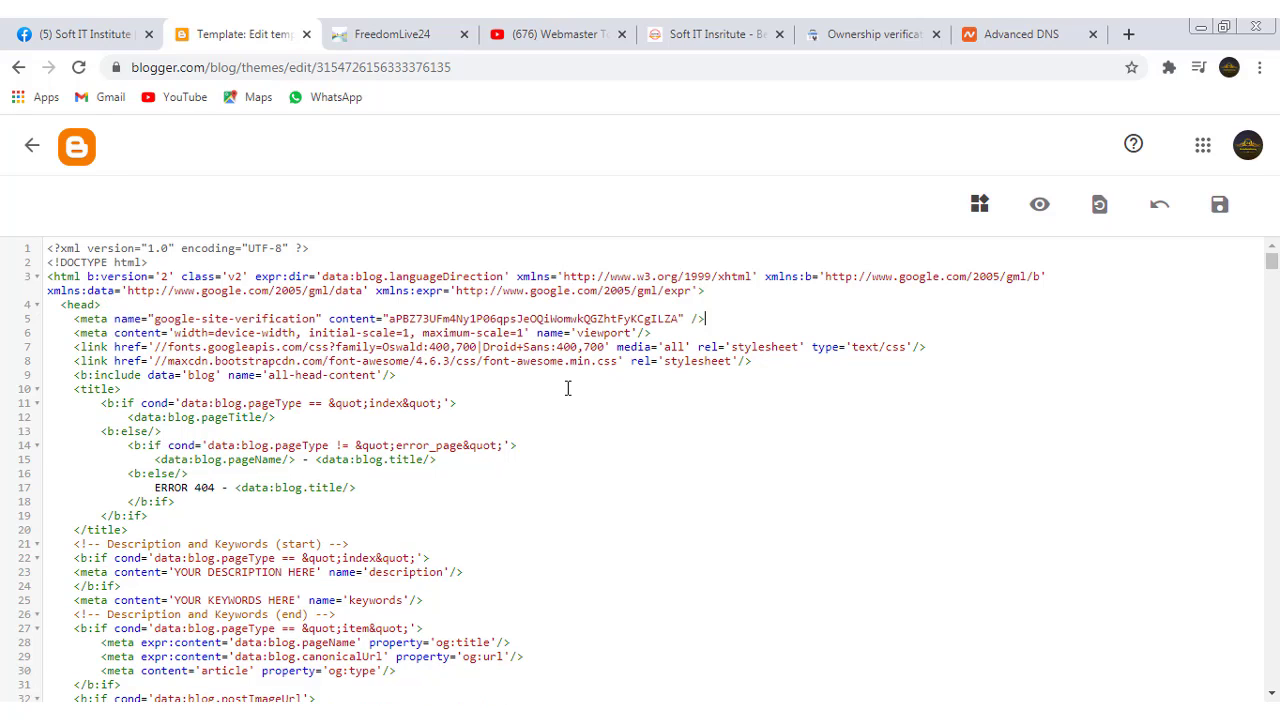
pyautogui.click(1220, 205)
pyautogui.click(878, 38)
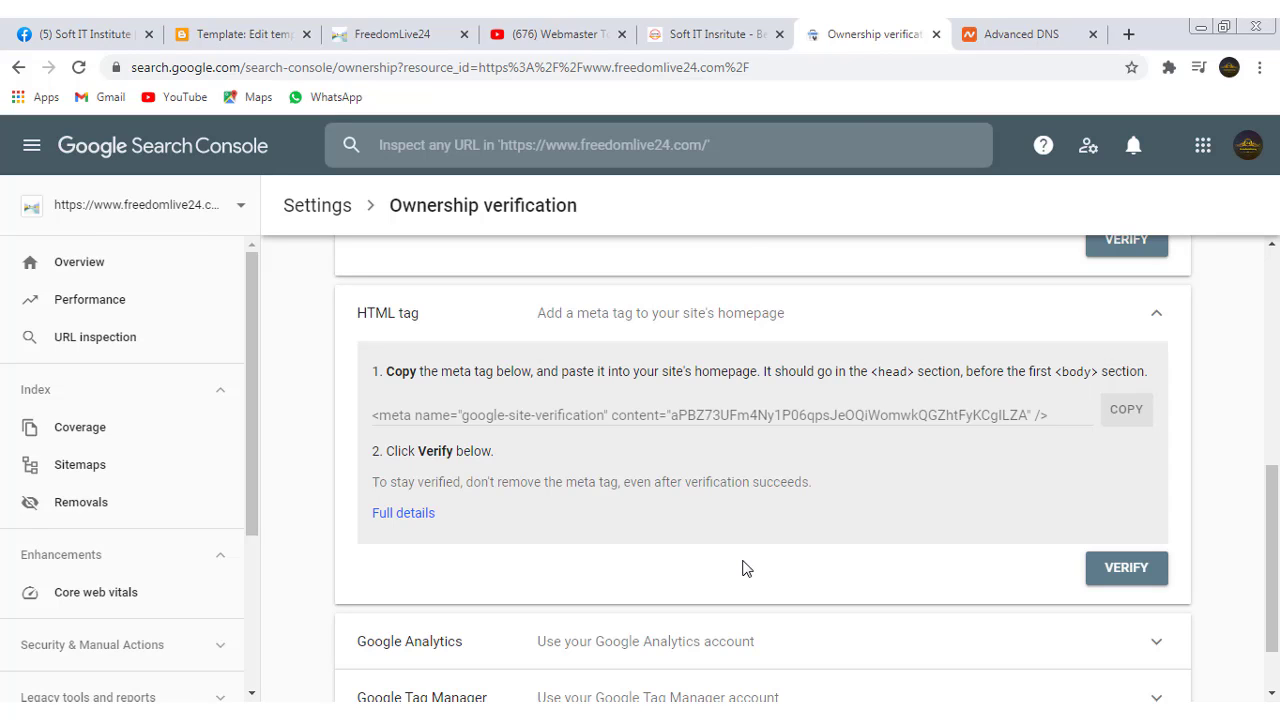
pyautogui.click(1123, 570)
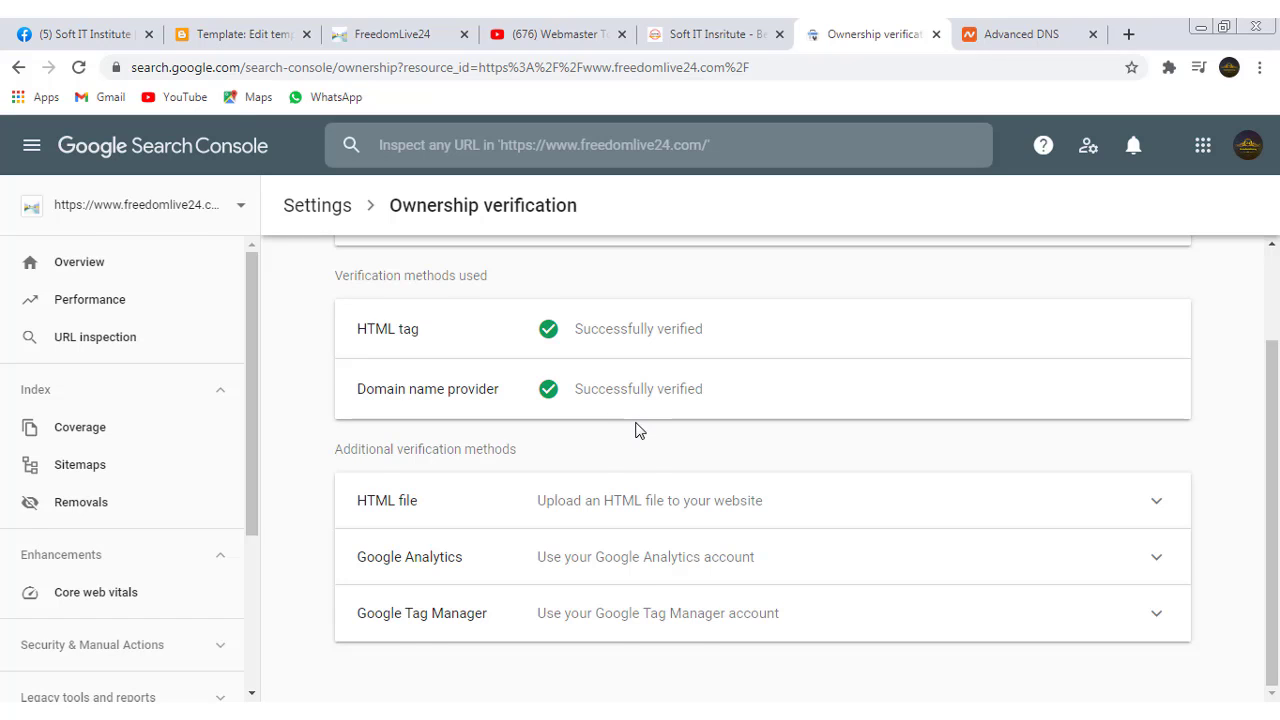
pyautogui.scroll(1, 635, 430)
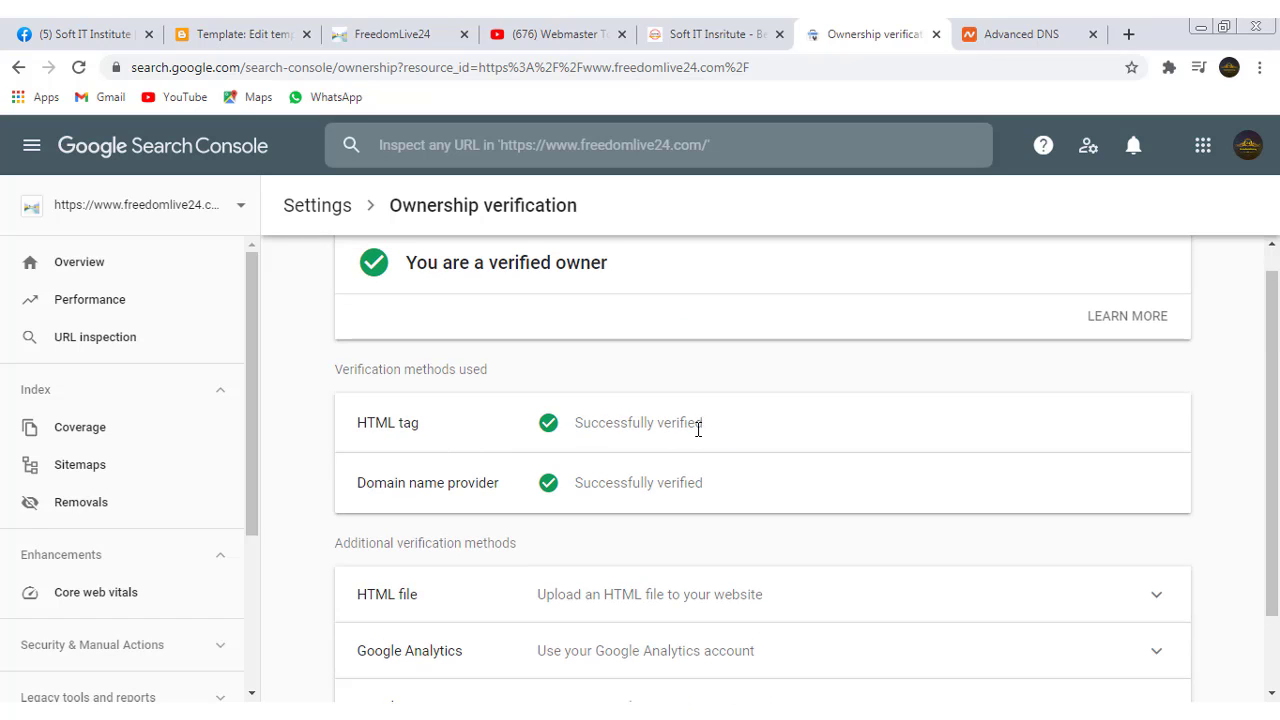
pyautogui.scroll(1, 704, 430)
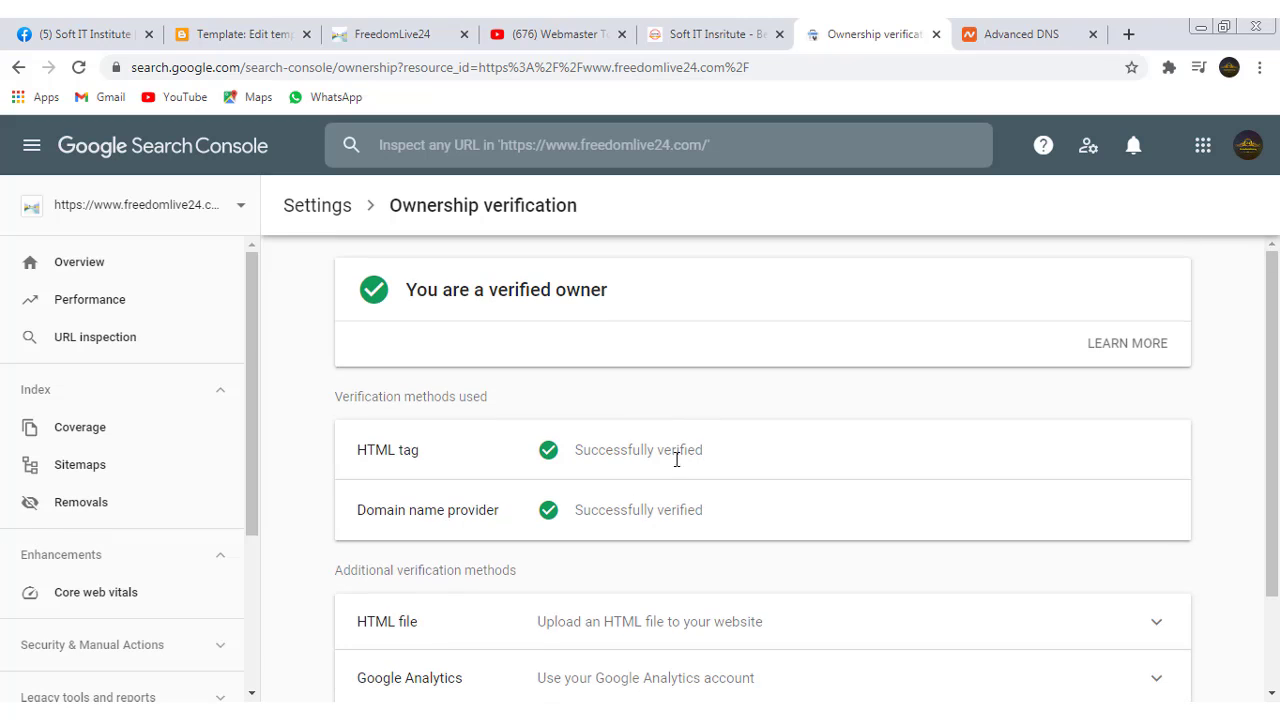
pyautogui.scroll(-1, 677, 471)
pyautogui.scroll(-1, 674, 470)
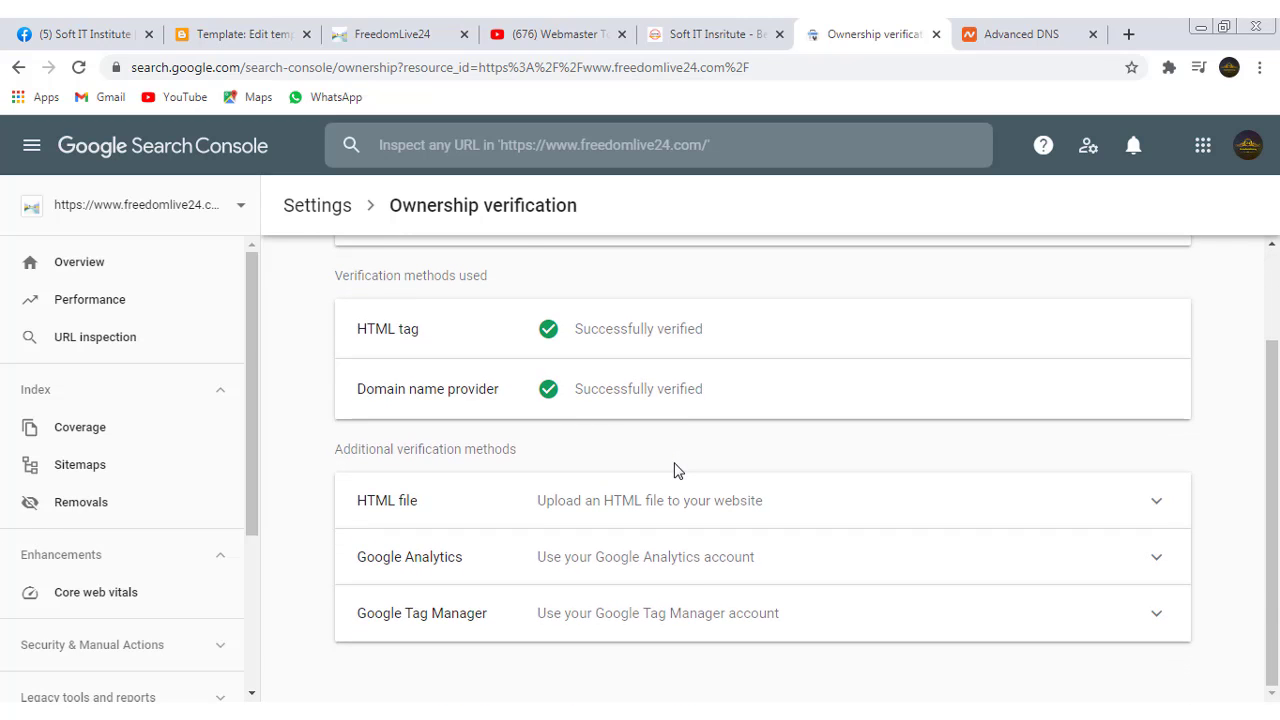
pyautogui.scroll(1, 674, 470)
pyautogui.scroll(1, 735, 472)
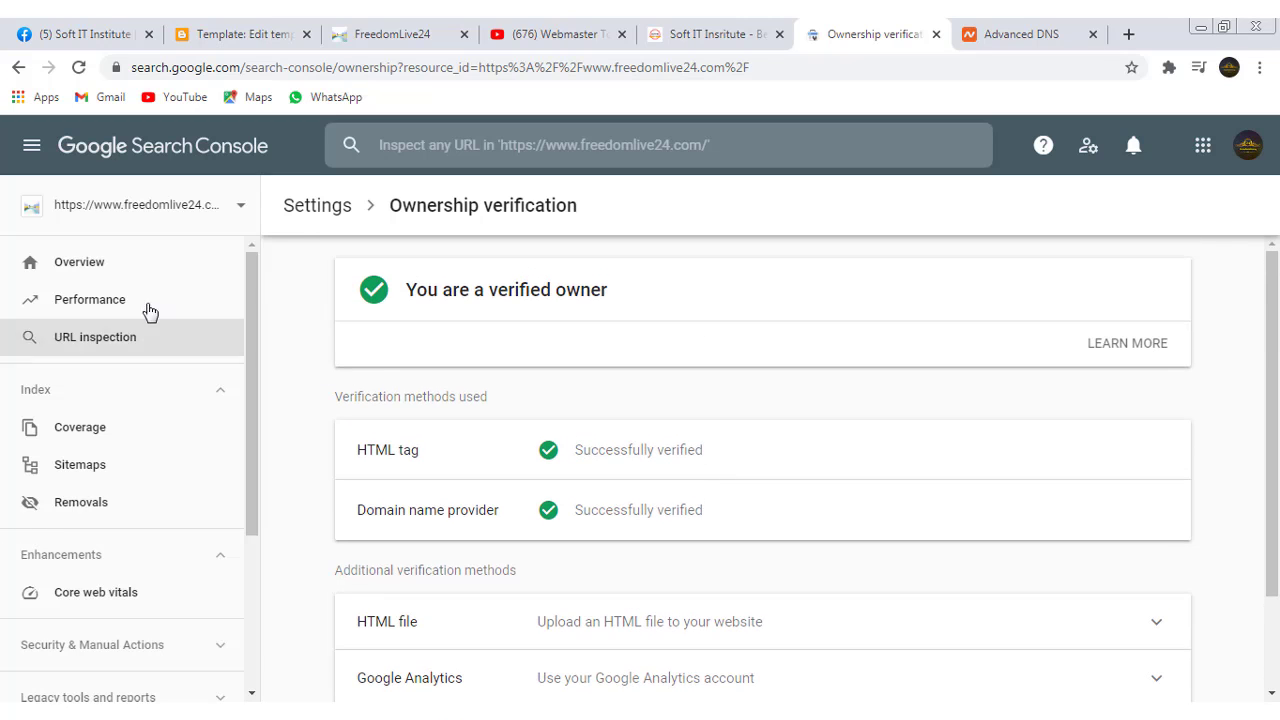
pyautogui.click(80, 263)
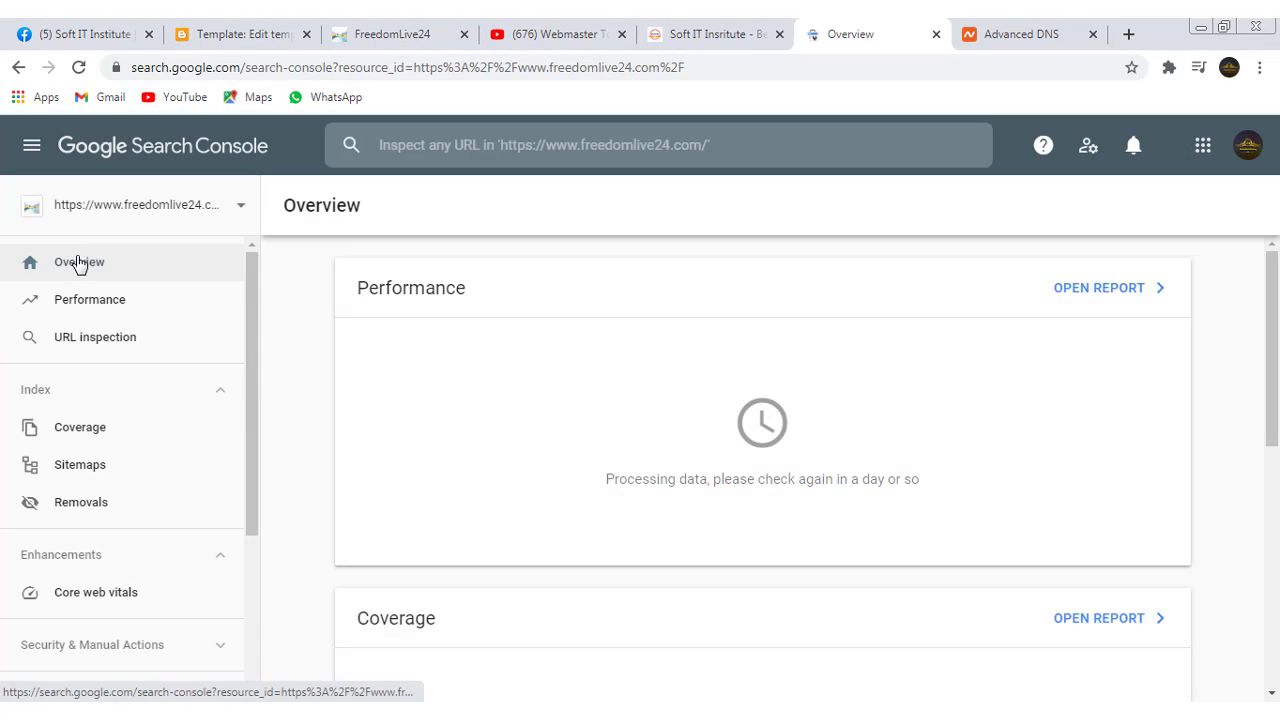
pyautogui.click(130, 205)
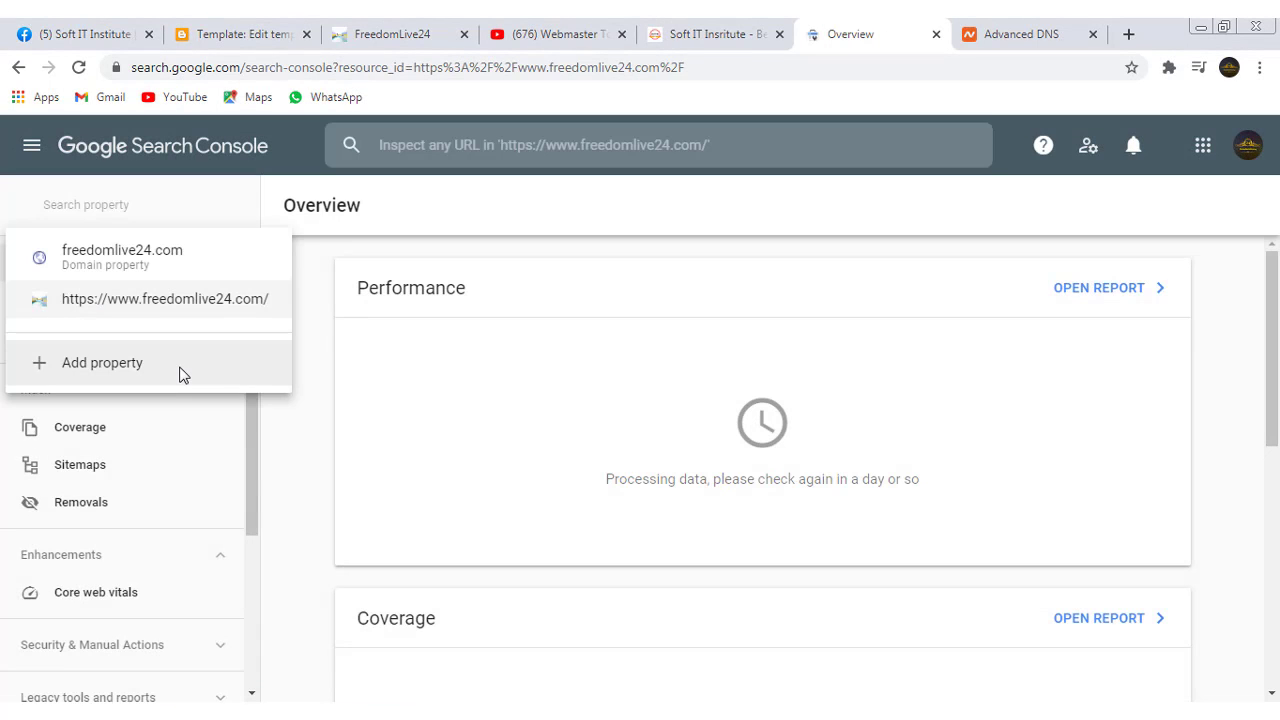
pyautogui.click(268, 433)
pyautogui.click(237, 206)
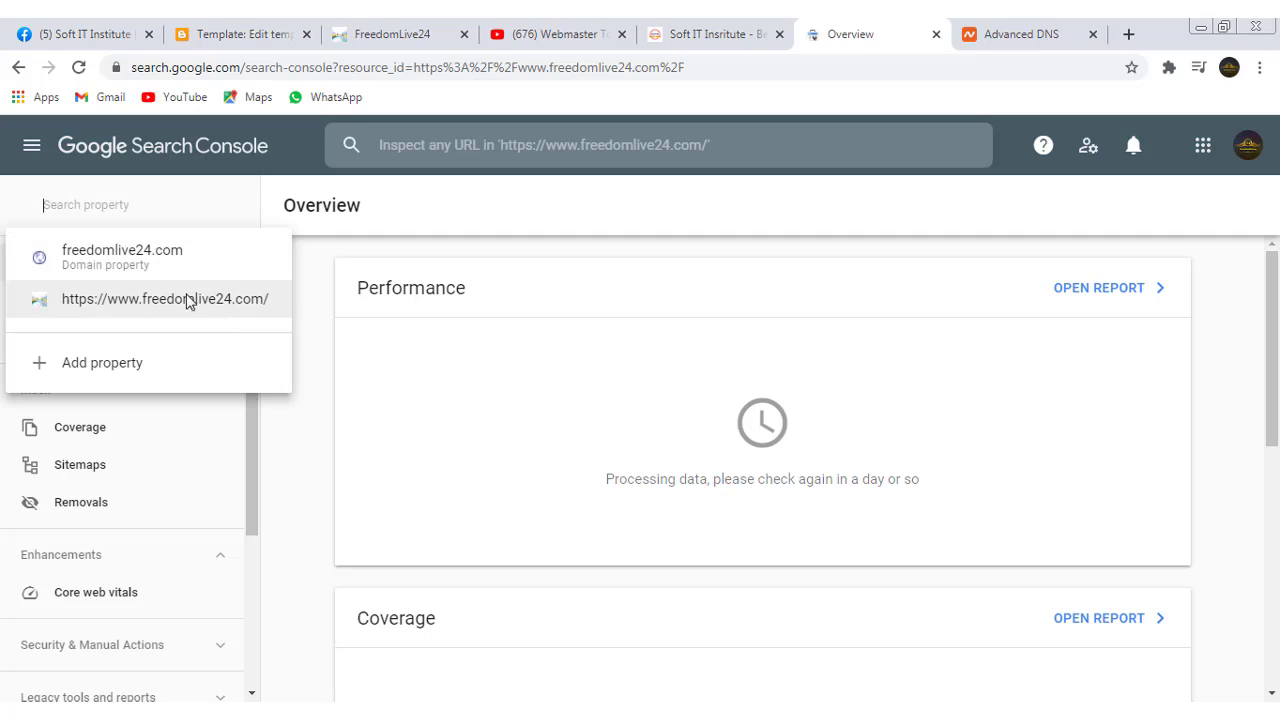
pyautogui.click(299, 436)
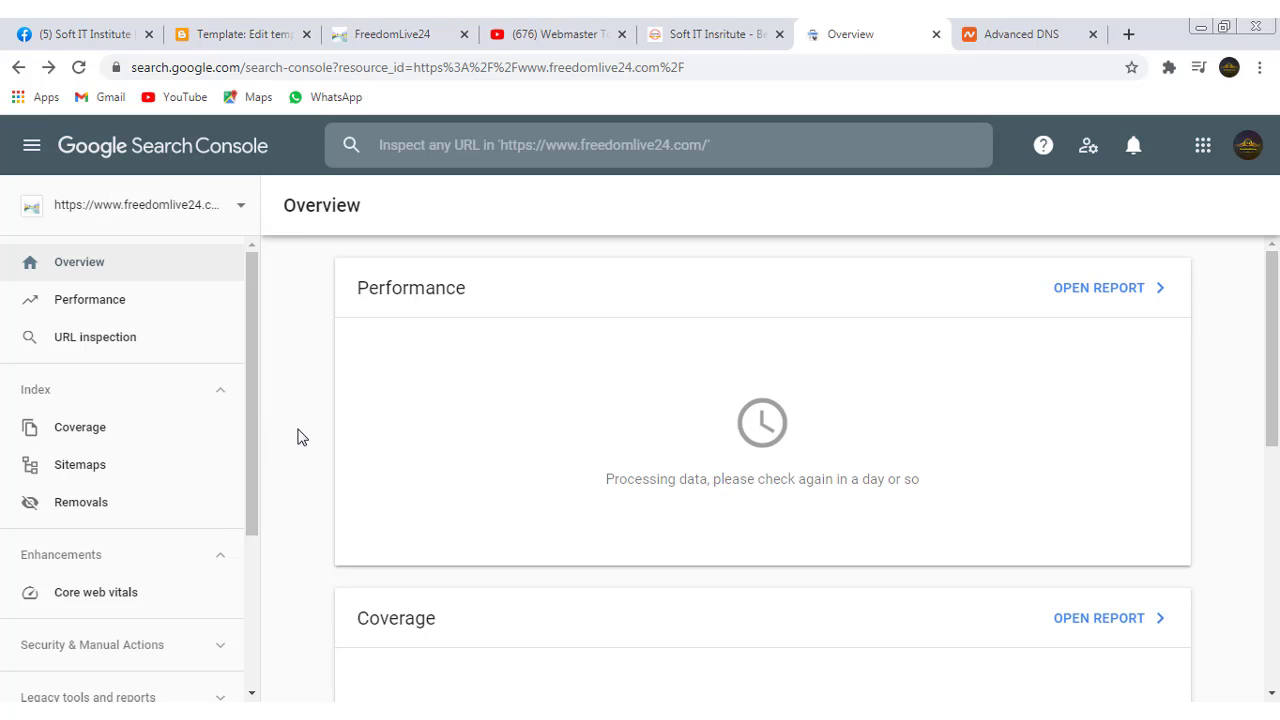